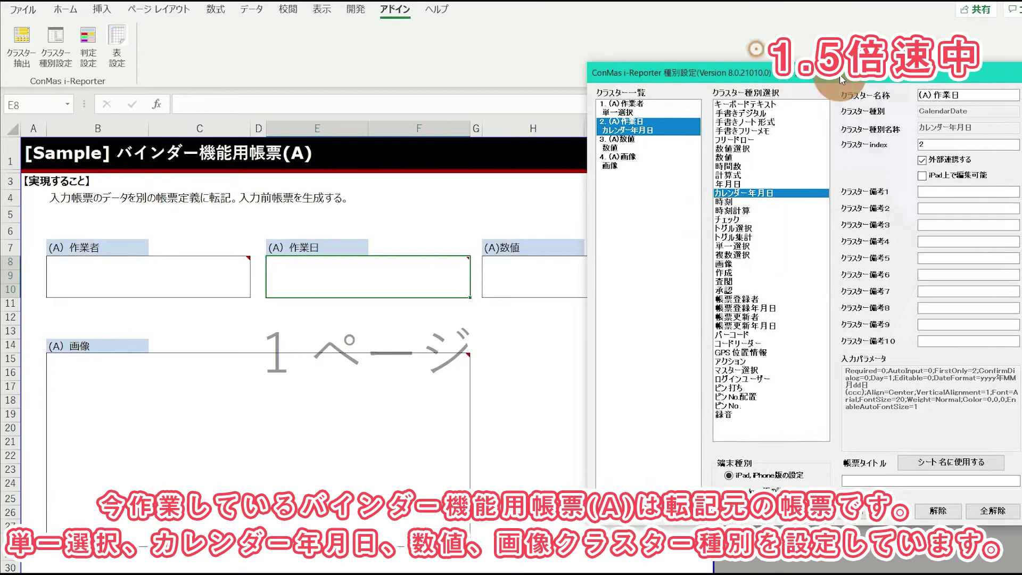
# Examine the cluster type settings of the (A)数値 and (A)画像 fields in the バインダー機能用帳票(A) form
pyautogui.click(582, 267)
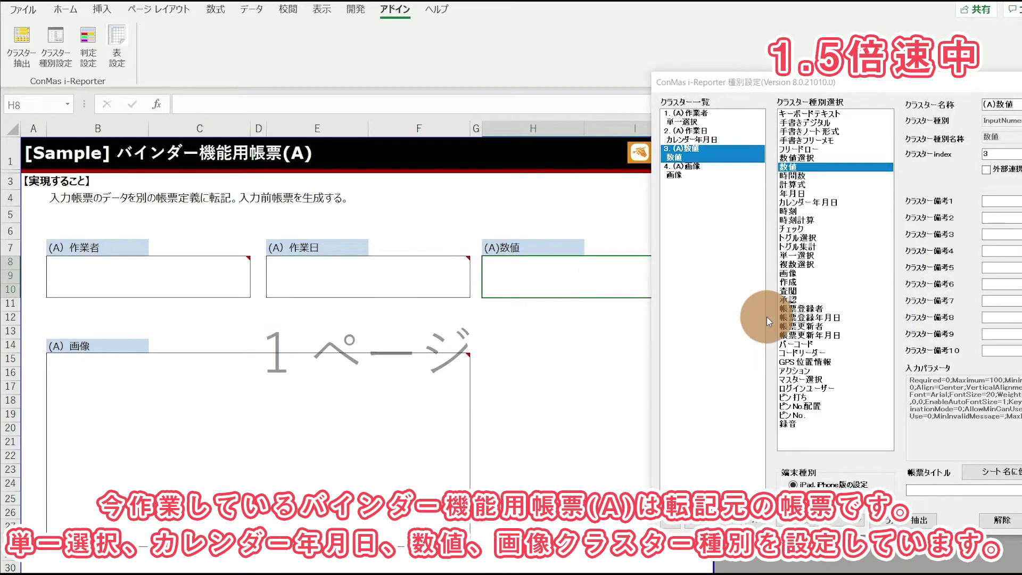
pyautogui.click(122, 428)
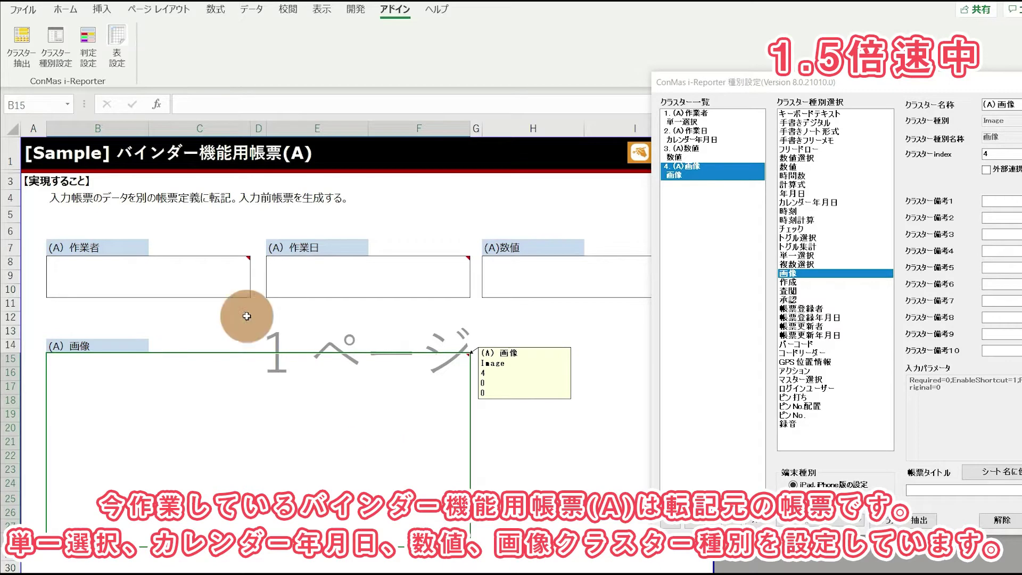
pyautogui.moveTo(823, 85); pyautogui.dragTo(541, 107)
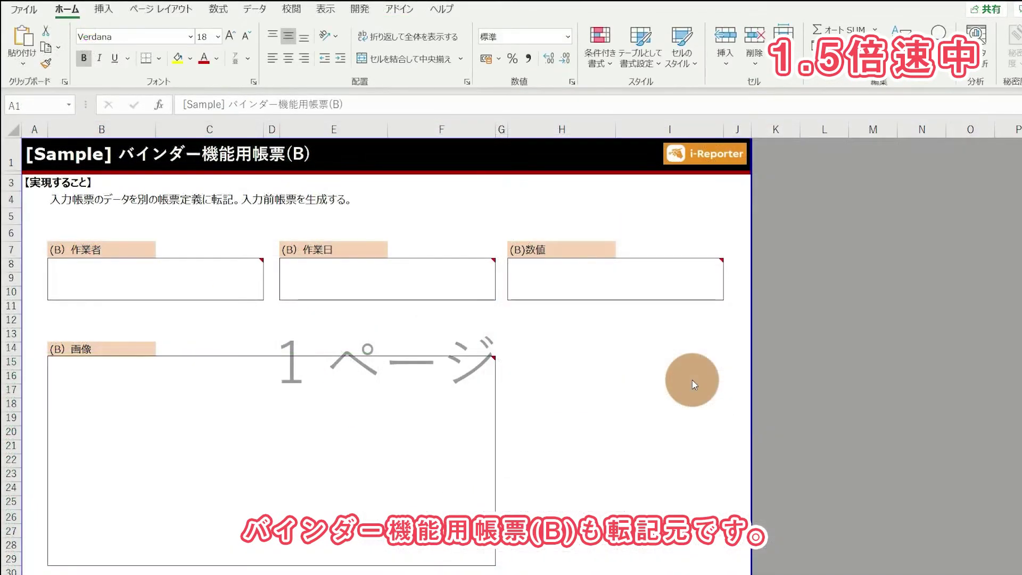
# Examine the cluster type settings of the 作業者, 作業日, 数値 and 画像 fields in the バインダー機能用帳票(B) form
pyautogui.click(401, 9)
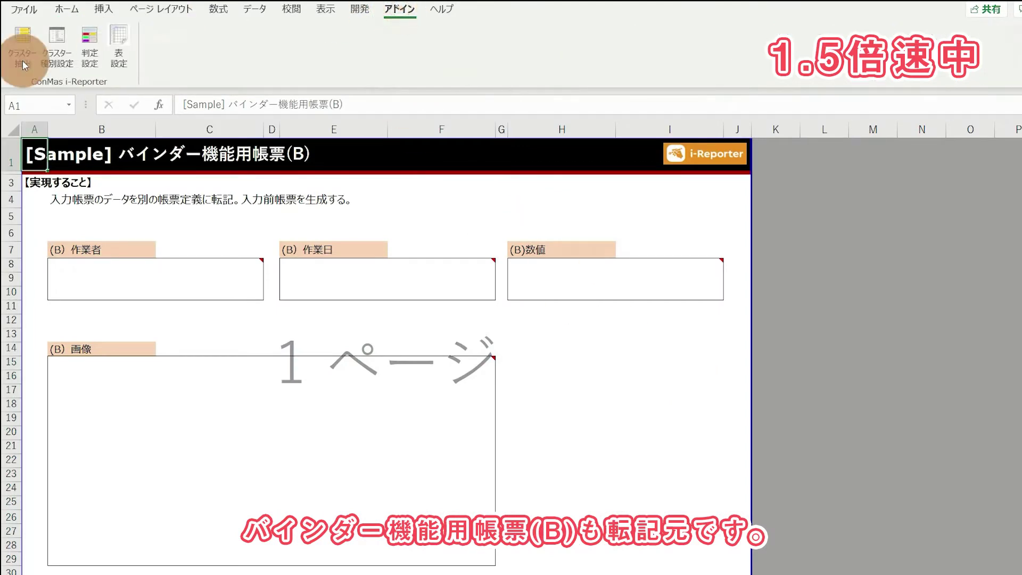
pyautogui.click(57, 44)
pyautogui.moveTo(508, 111); pyautogui.dragTo(800, 101)
pyautogui.click(155, 274)
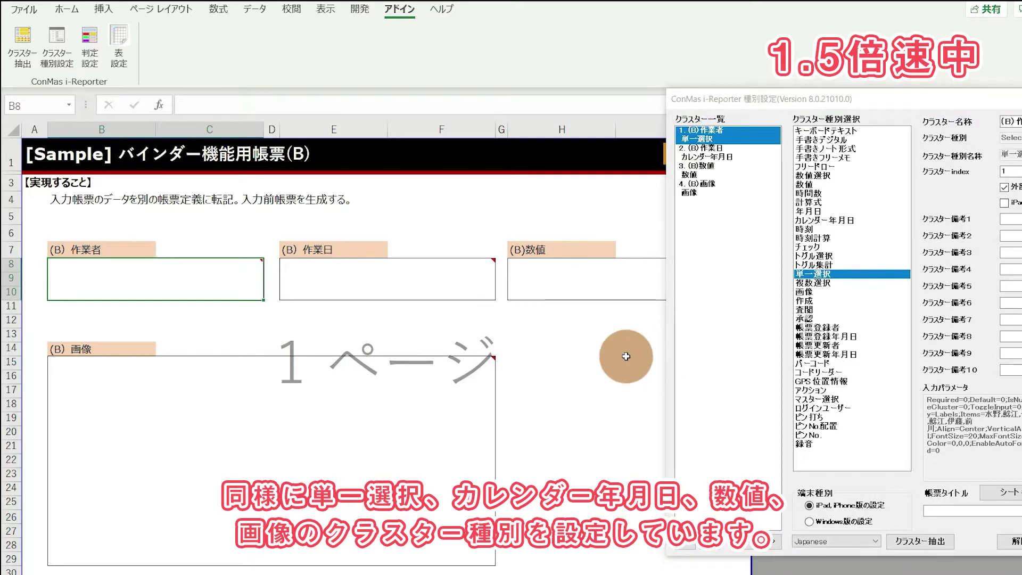
pyautogui.click(367, 283)
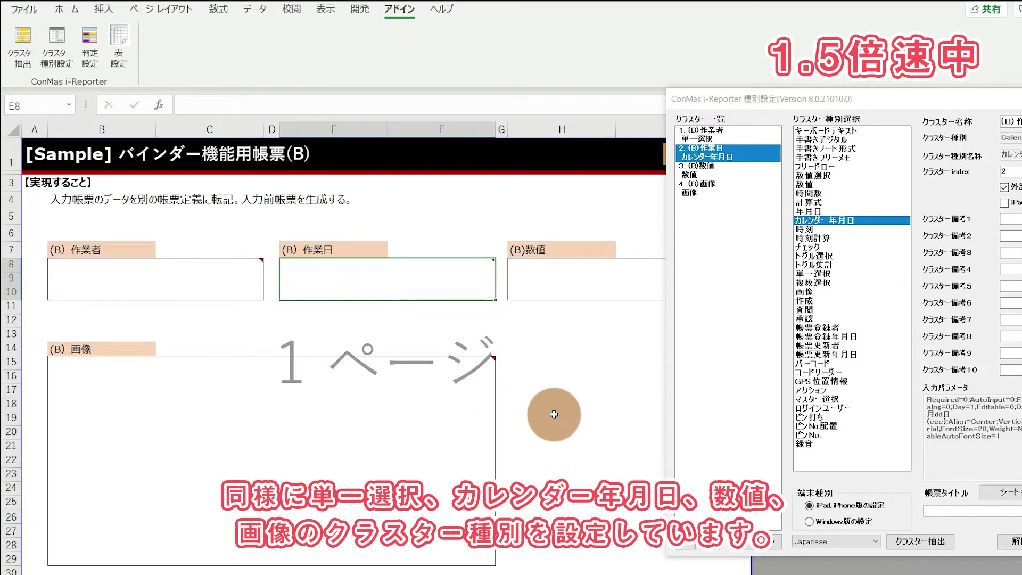
pyautogui.click(581, 292)
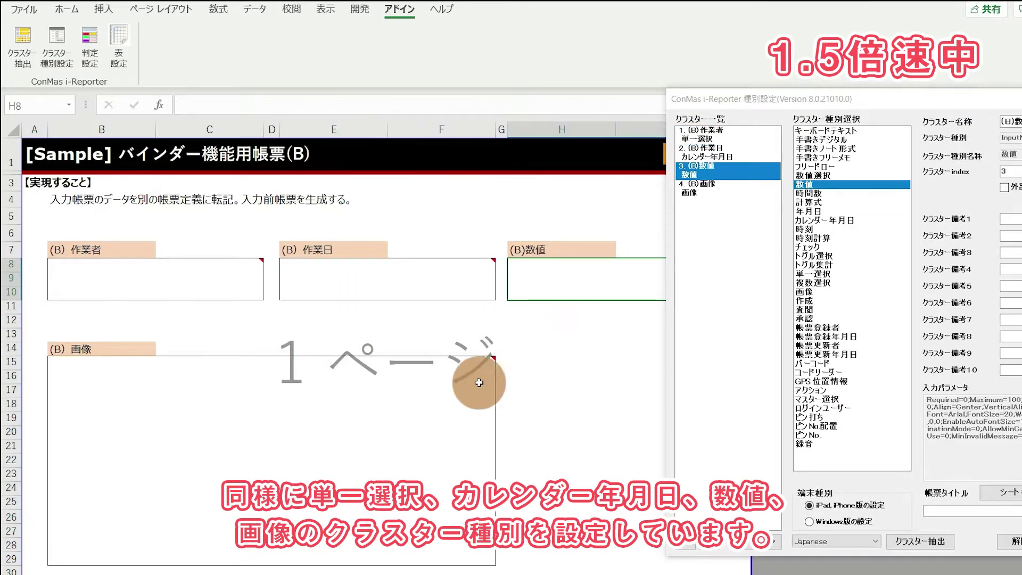
pyautogui.click(252, 424)
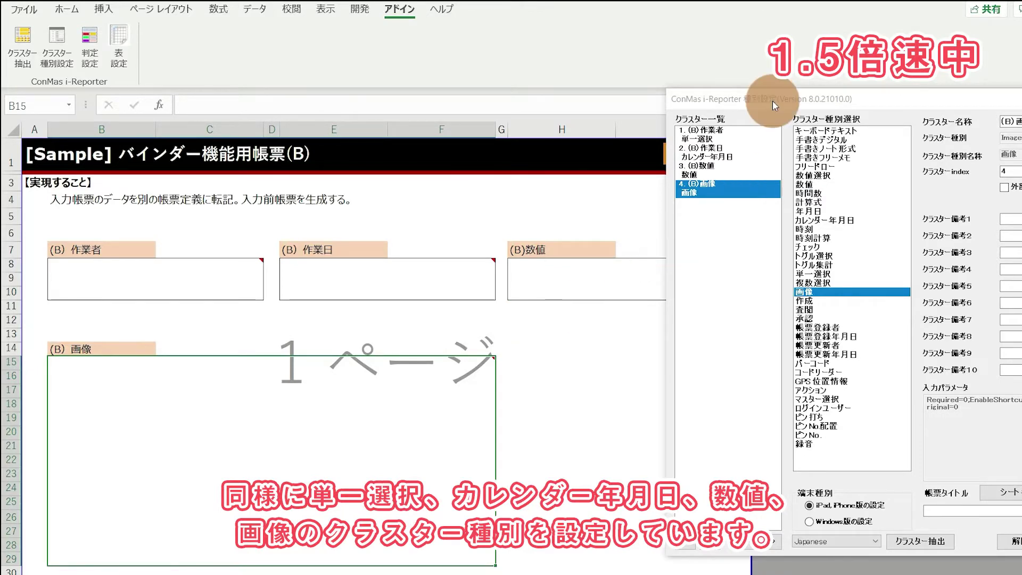
pyautogui.moveTo(771, 101); pyautogui.dragTo(337, 93)
pyautogui.click(602, 473)
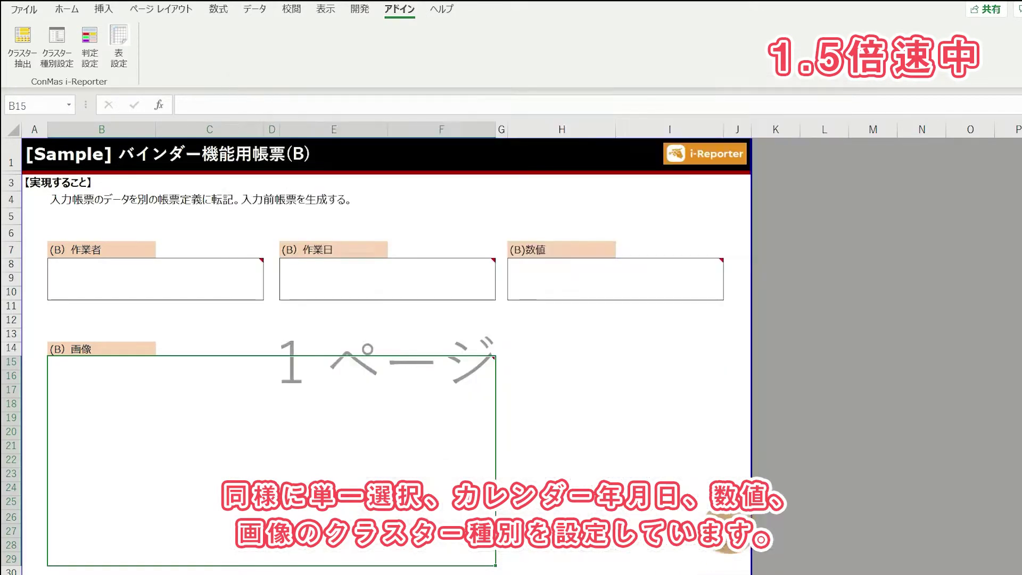
pyautogui.click(849, 442)
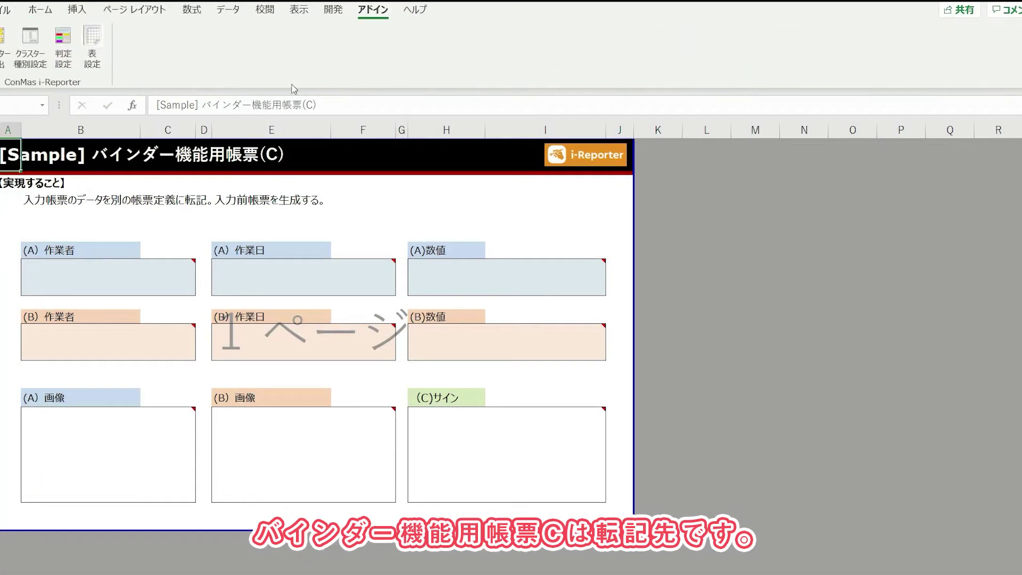
# Examine the cluster type settings of the transferred (A) and (B) fields and the (C)サイン field in the バインダー機能用帳票(C) form
pyautogui.click(31, 45)
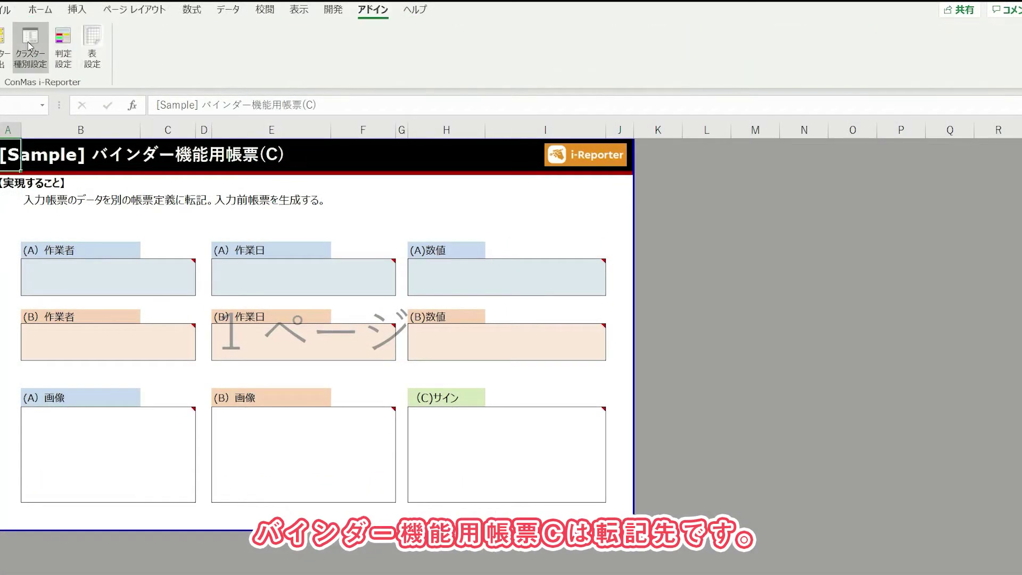
pyautogui.moveTo(395, 91); pyautogui.dragTo(815, 96)
pyautogui.click(137, 281)
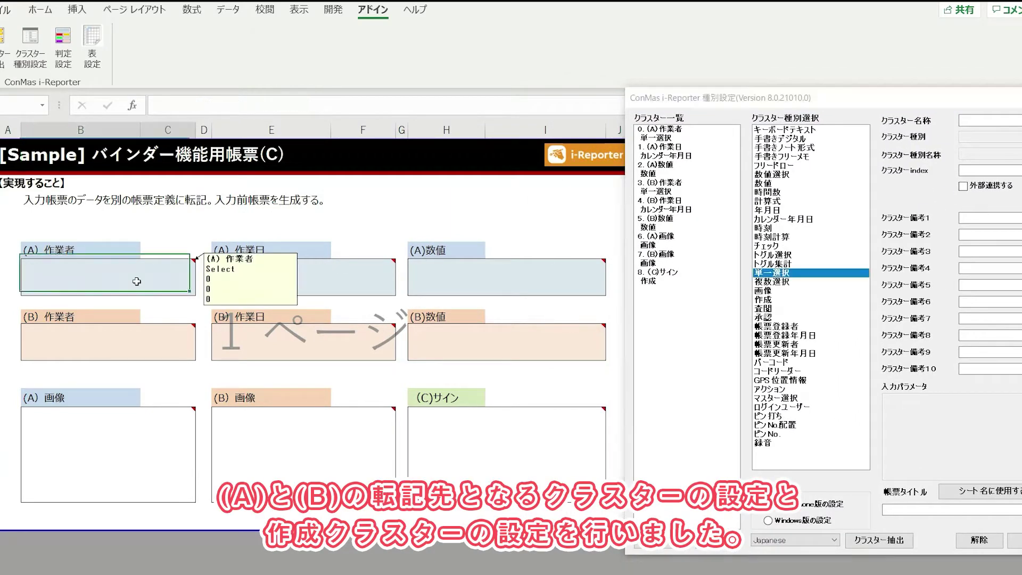
pyautogui.click(254, 272)
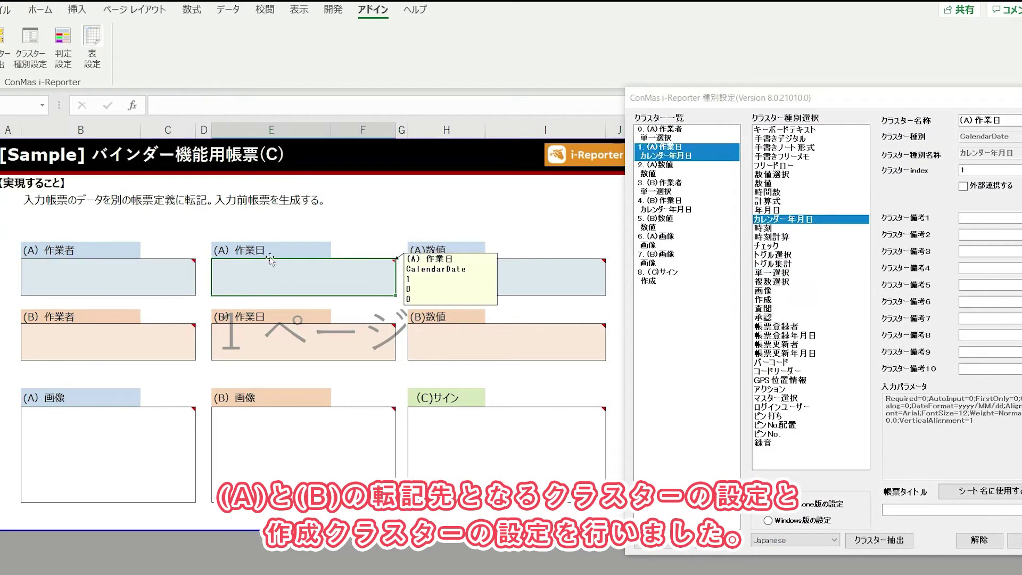
pyautogui.click(488, 280)
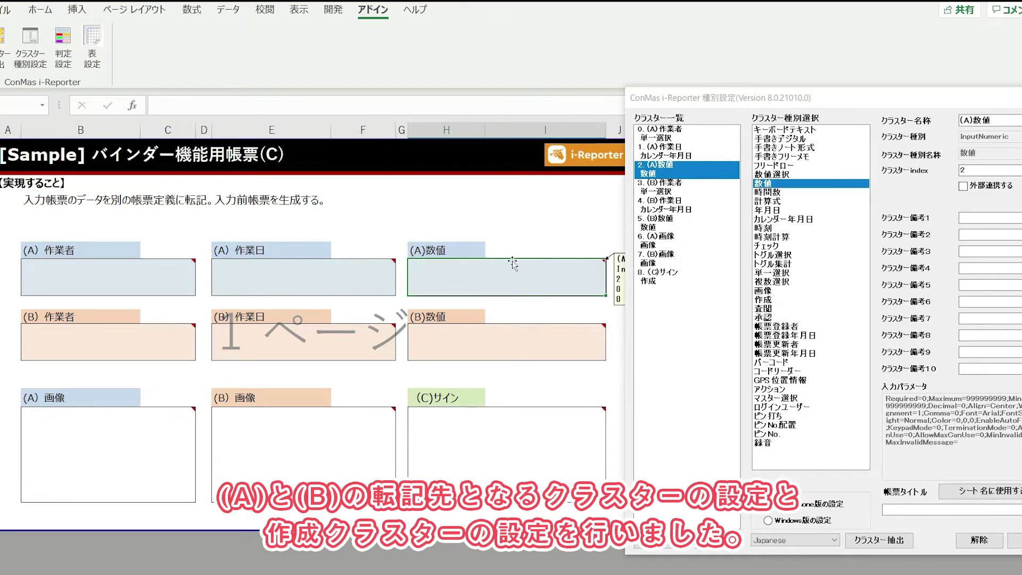
pyautogui.click(95, 337)
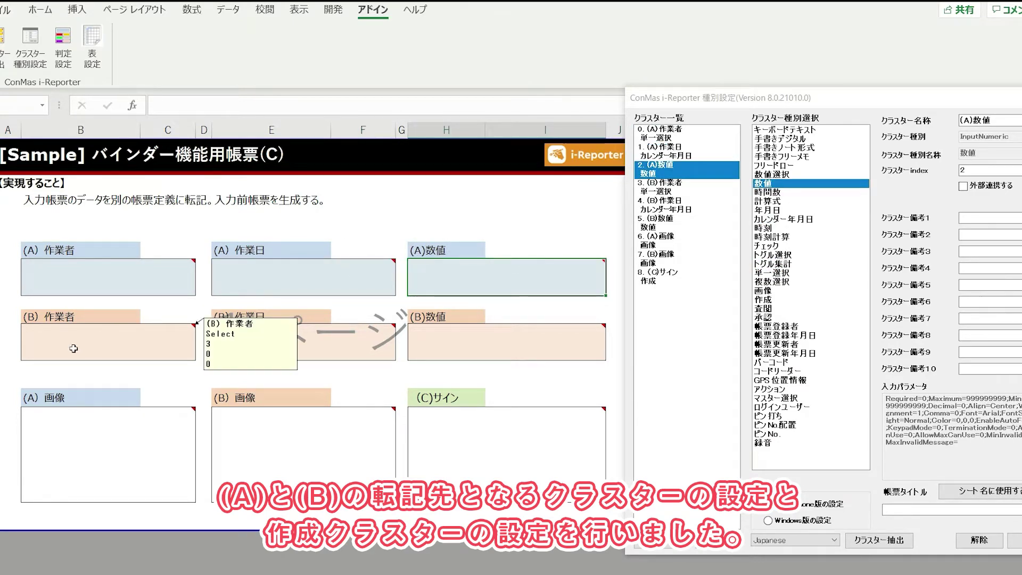
pyautogui.click(251, 336)
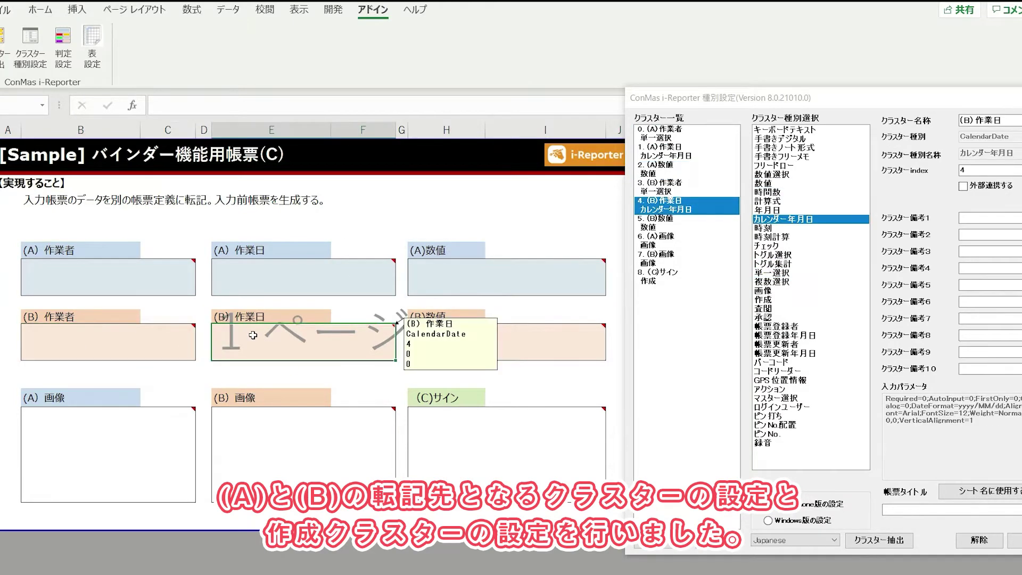
pyautogui.click(445, 353)
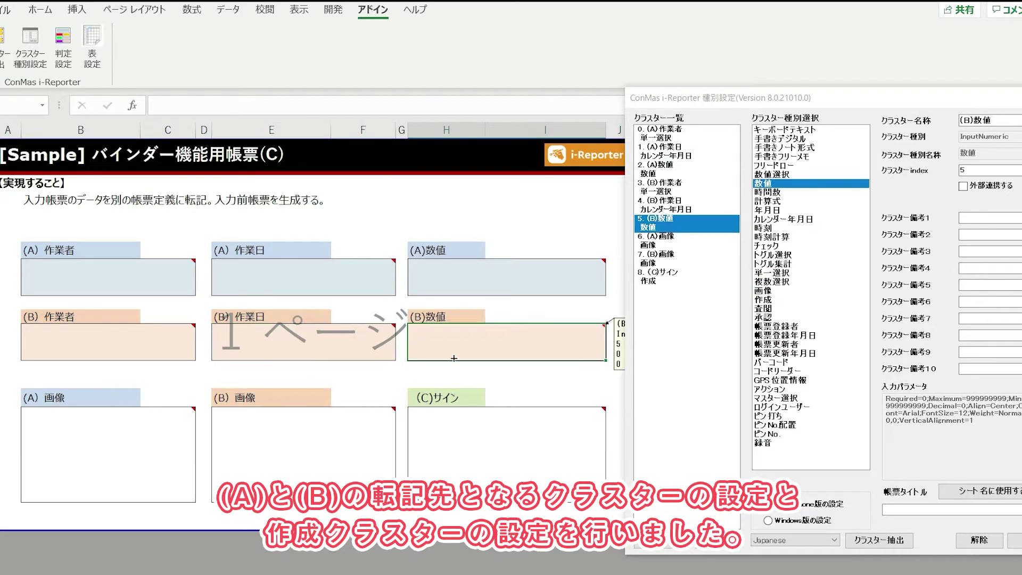
pyautogui.click(141, 461)
pyautogui.click(296, 479)
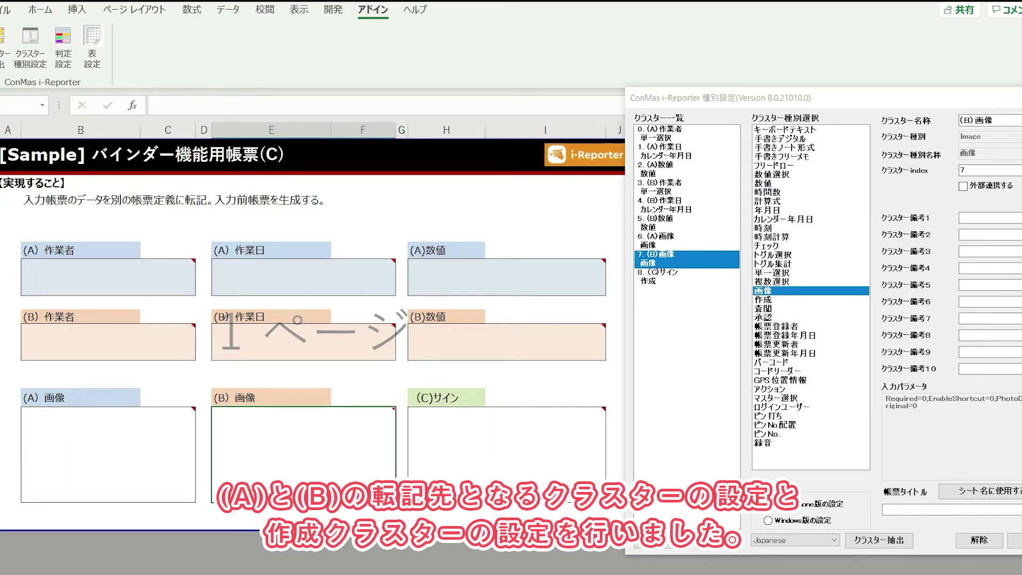
pyautogui.click(473, 475)
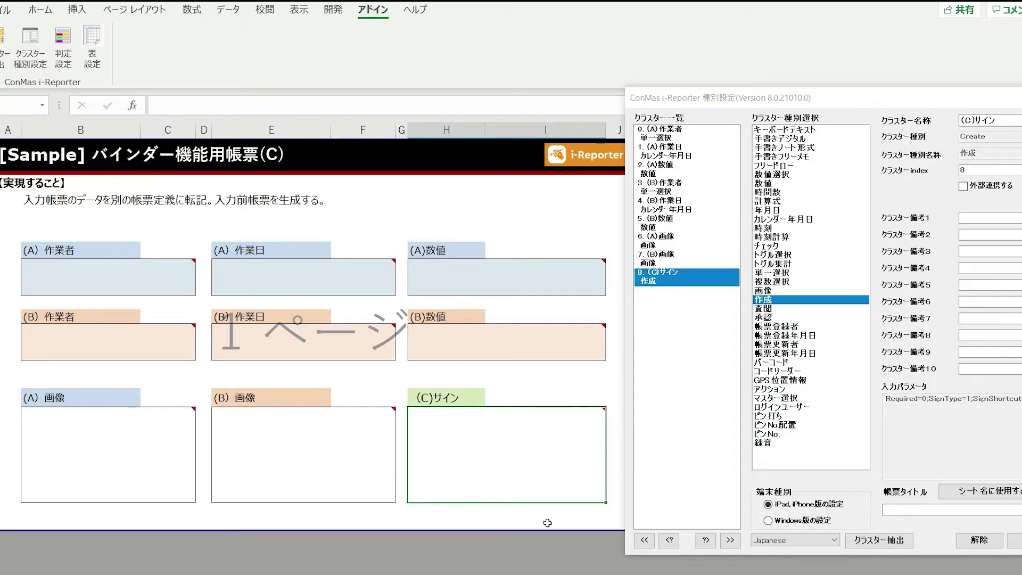
pyautogui.moveTo(654, 101); pyautogui.dragTo(560, 109)
pyautogui.click(1000, 548)
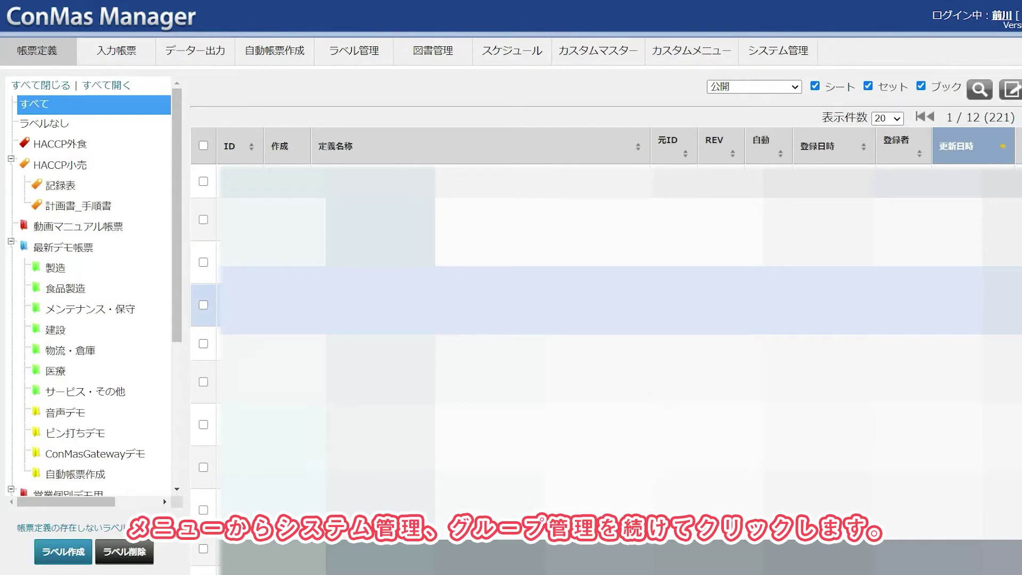
# In ConMas Manager's group management, open グループ1 for editing
pyautogui.click(778, 51)
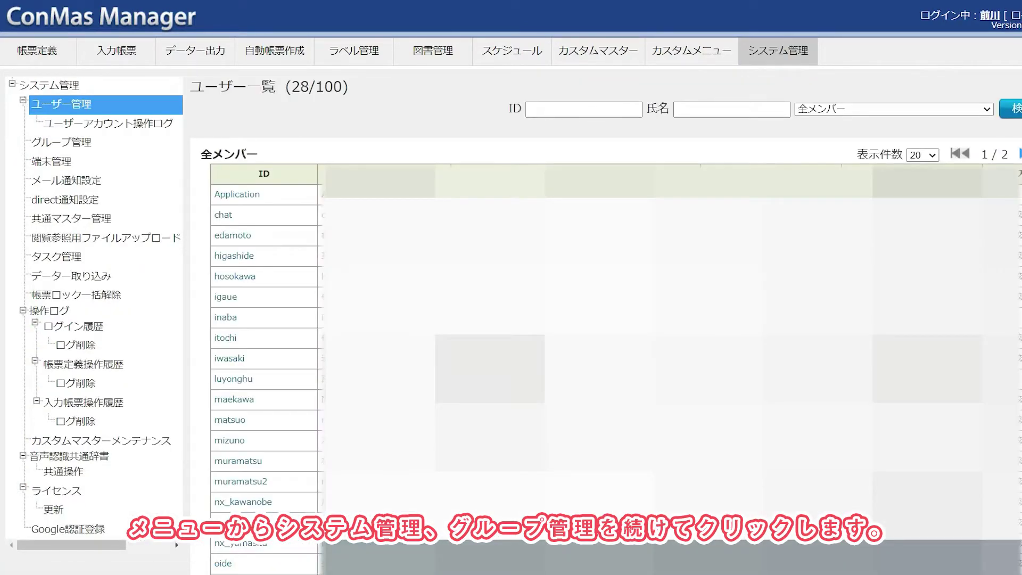
pyautogui.click(74, 145)
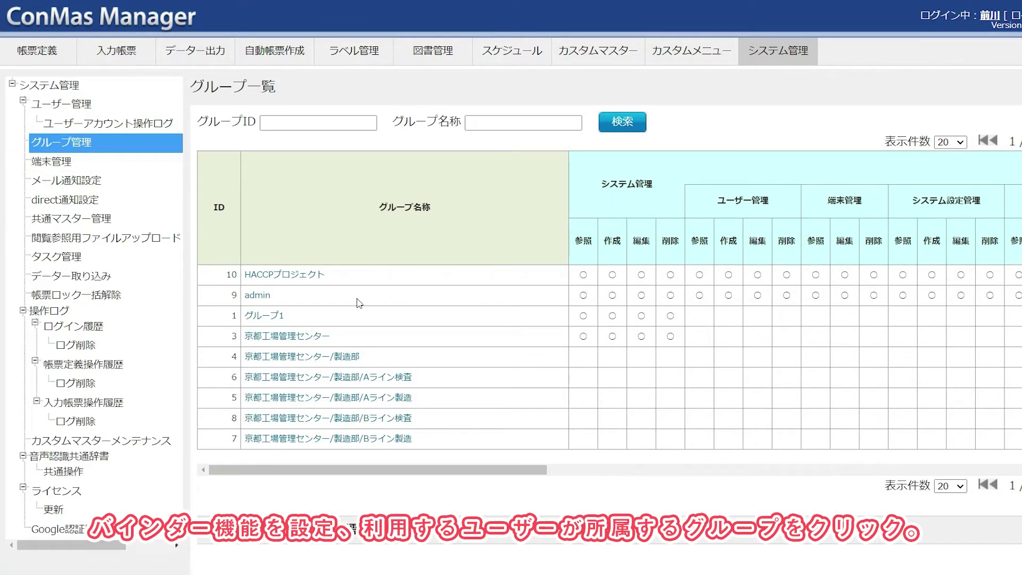
pyautogui.click(268, 319)
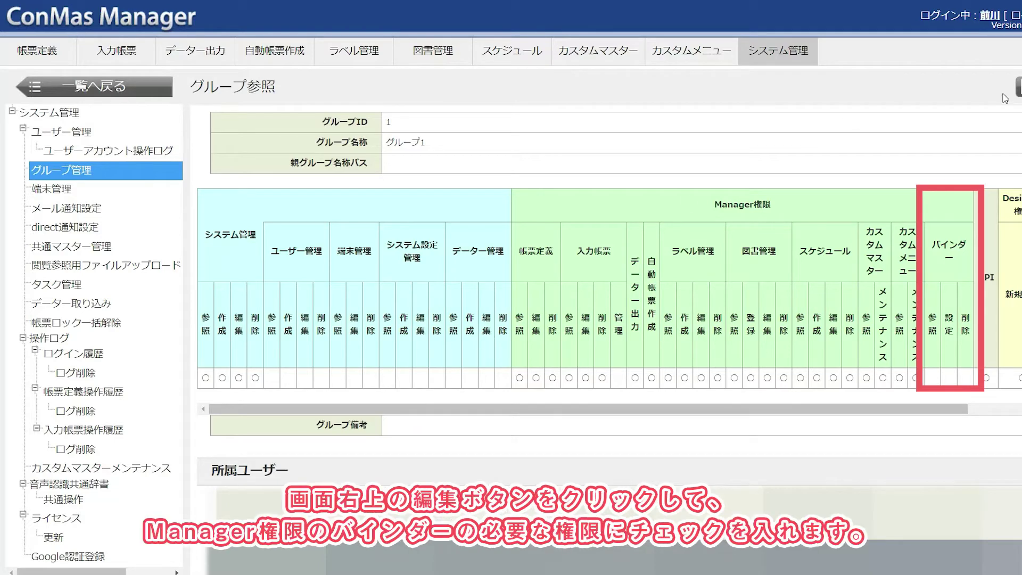
pyautogui.click(1018, 88)
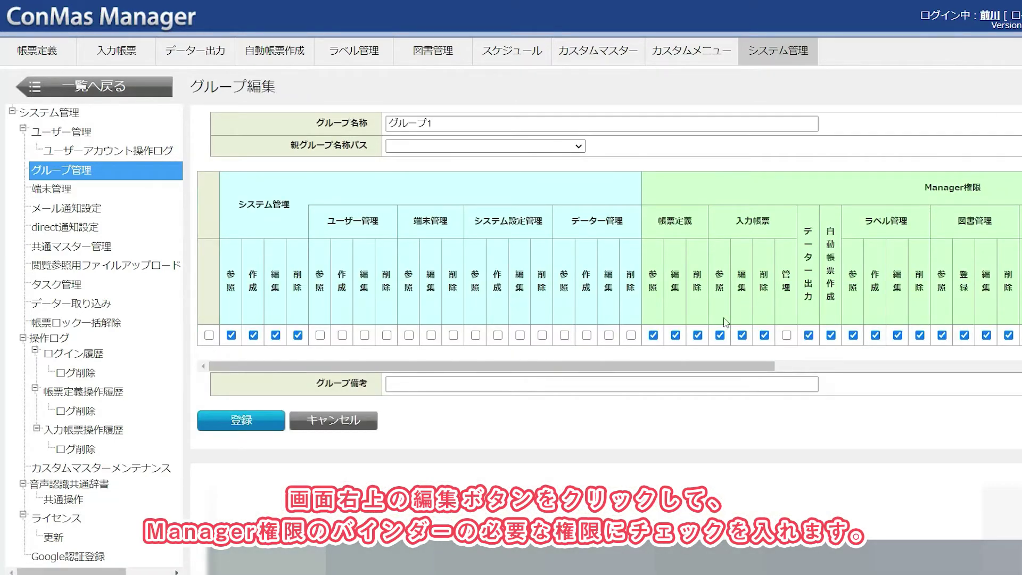
# Grant グループ1 the 参照, 設定 and 削除 permissions for バインダー, register the change and return to the group list
pyautogui.moveTo(679, 368); pyautogui.dragTo(806, 367)
pyautogui.moveTo(870, 360); pyautogui.dragTo(919, 381)
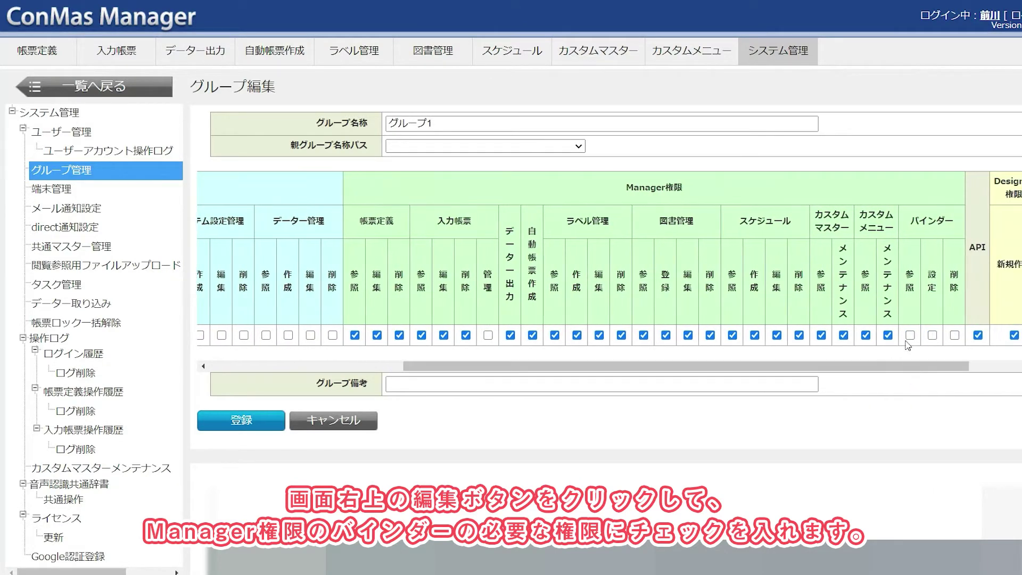
pyautogui.click(910, 335)
pyautogui.click(932, 336)
pyautogui.click(955, 336)
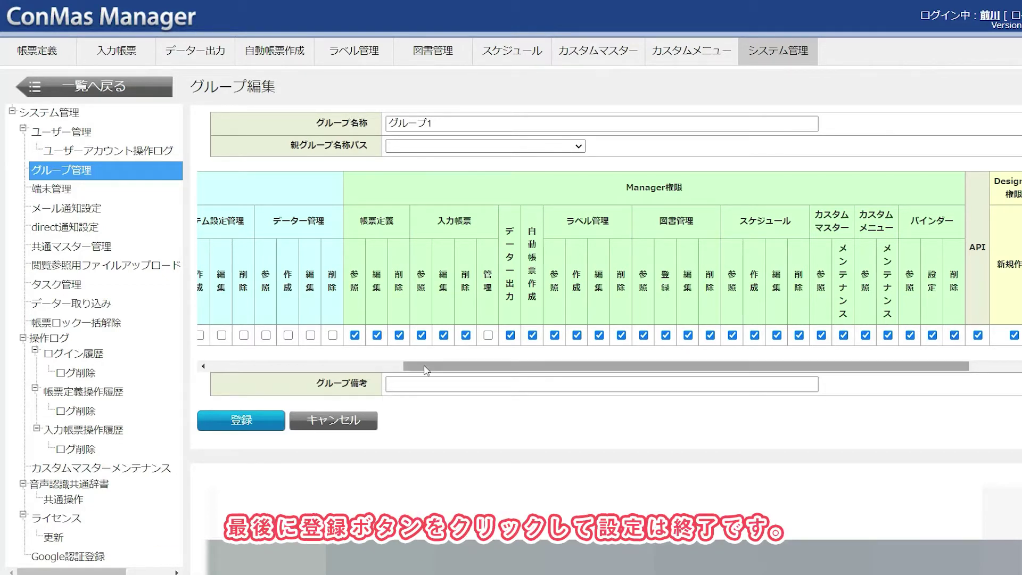
pyautogui.click(262, 421)
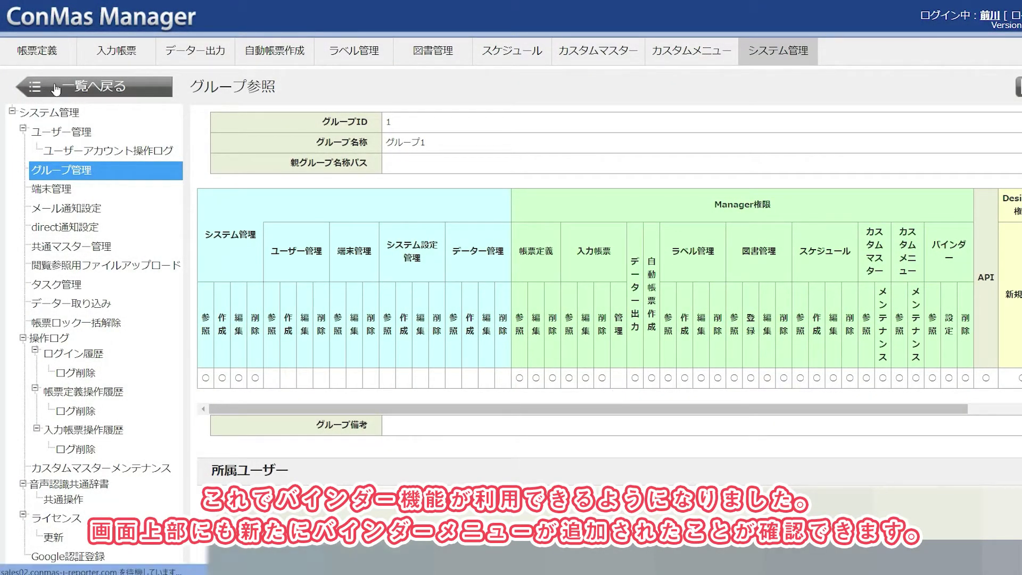
pyautogui.click(56, 88)
# Create a new binder master from the バインダーマスター一覧
pyautogui.click(37, 51)
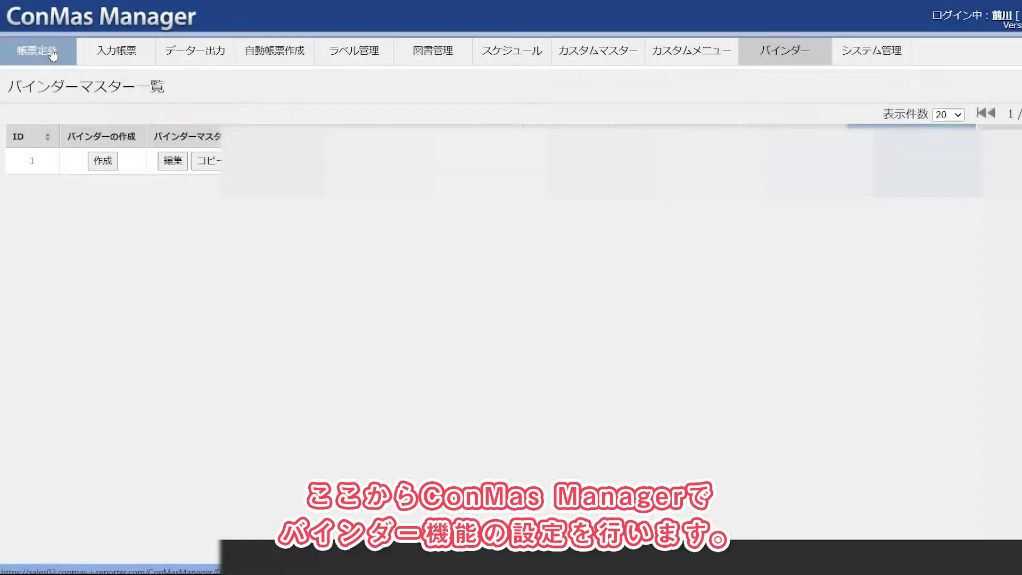
pyautogui.click(37, 51)
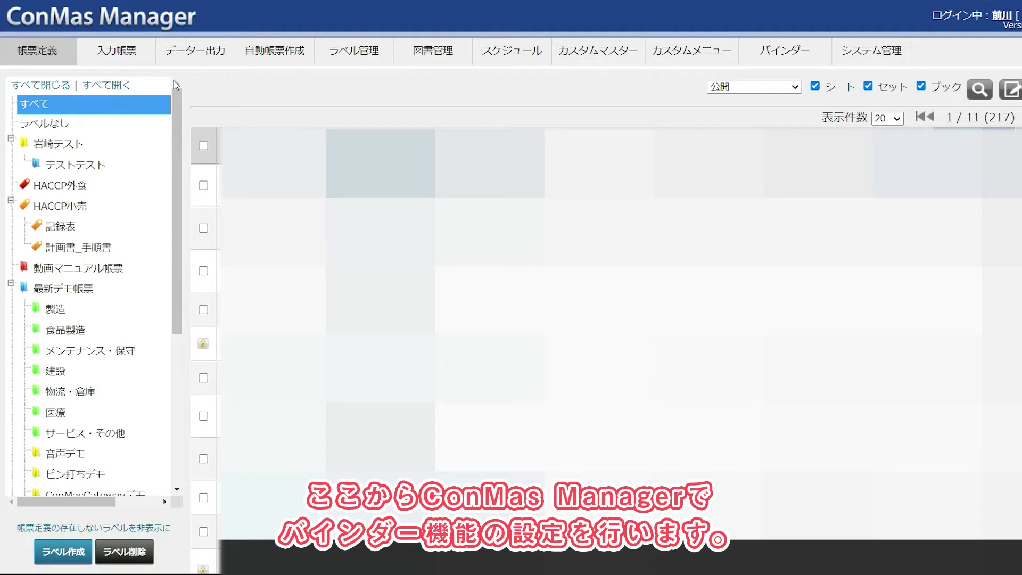
pyautogui.click(799, 57)
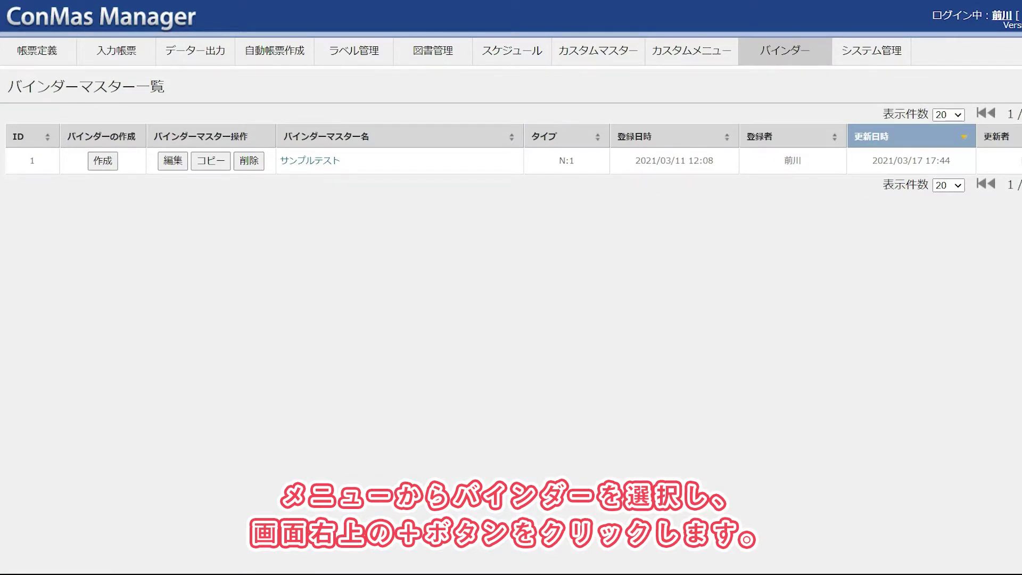
pyautogui.click(1014, 96)
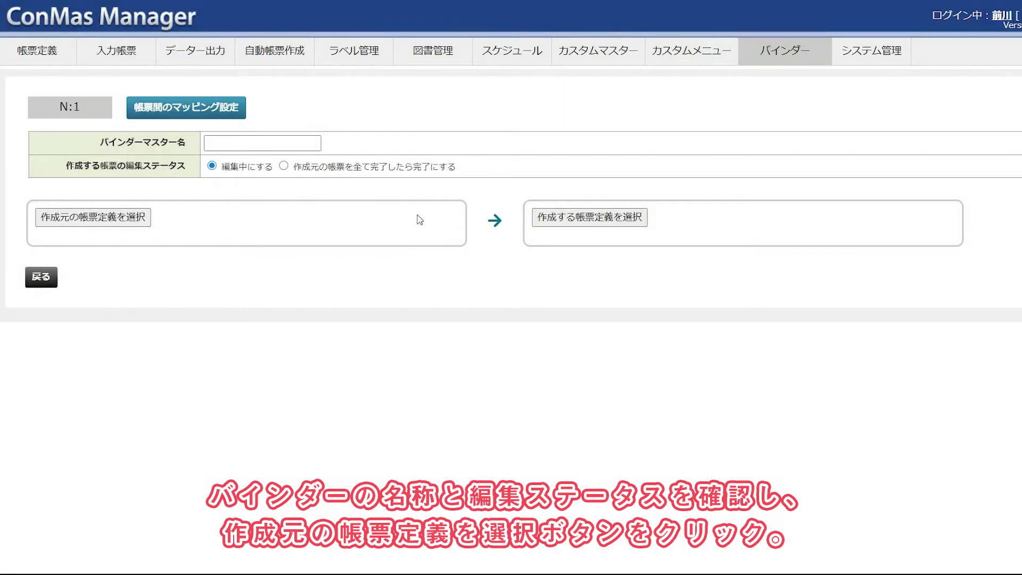
# Name the new N:1 binder master バインダー用帳票
pyautogui.click(277, 144)
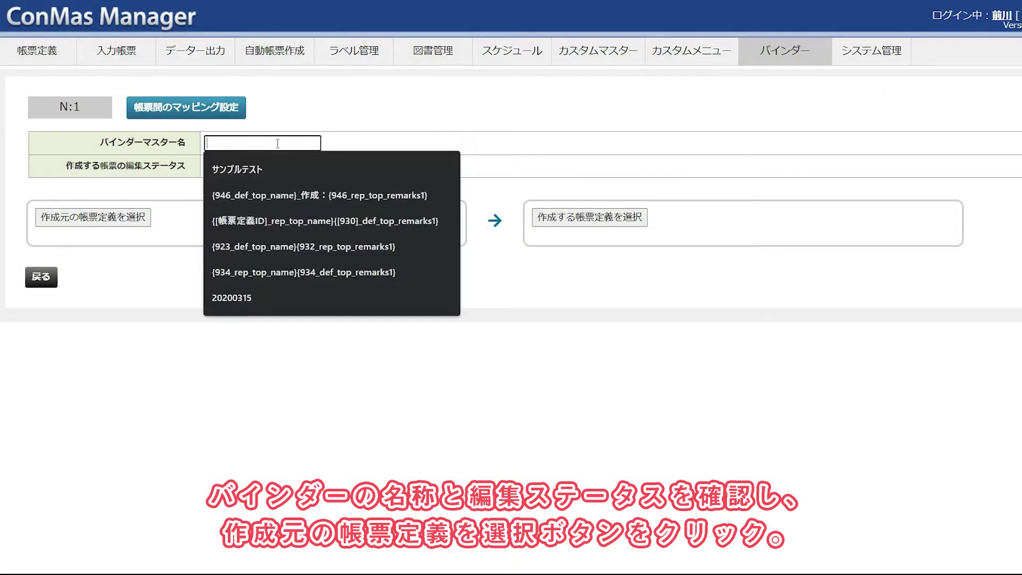
pyautogui.write('bai')
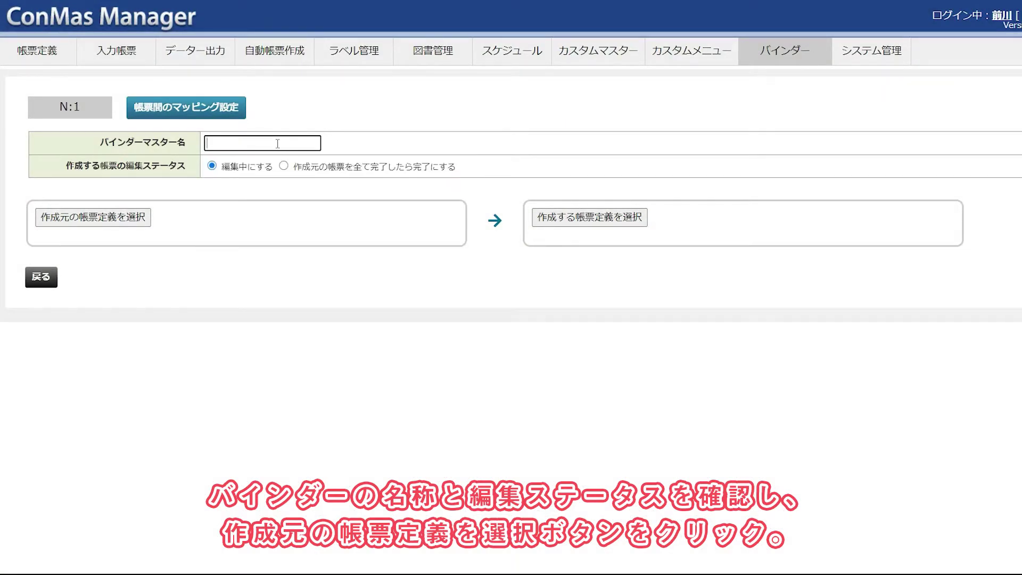
pyautogui.write('bainda-')
pyautogui.press('Return')
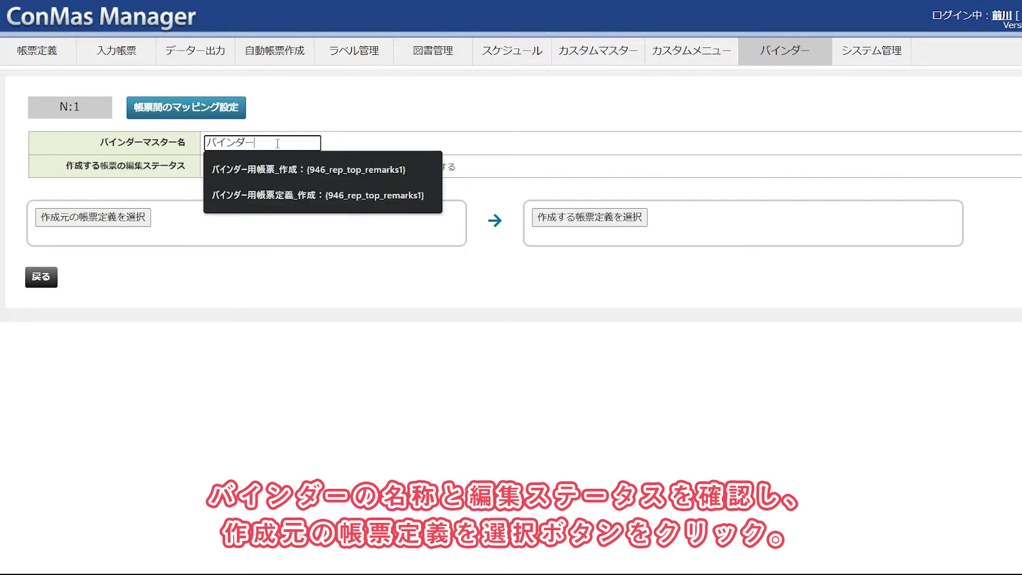
pyautogui.write('you')
pyautogui.press('Return')
pyautogui.write('cho')
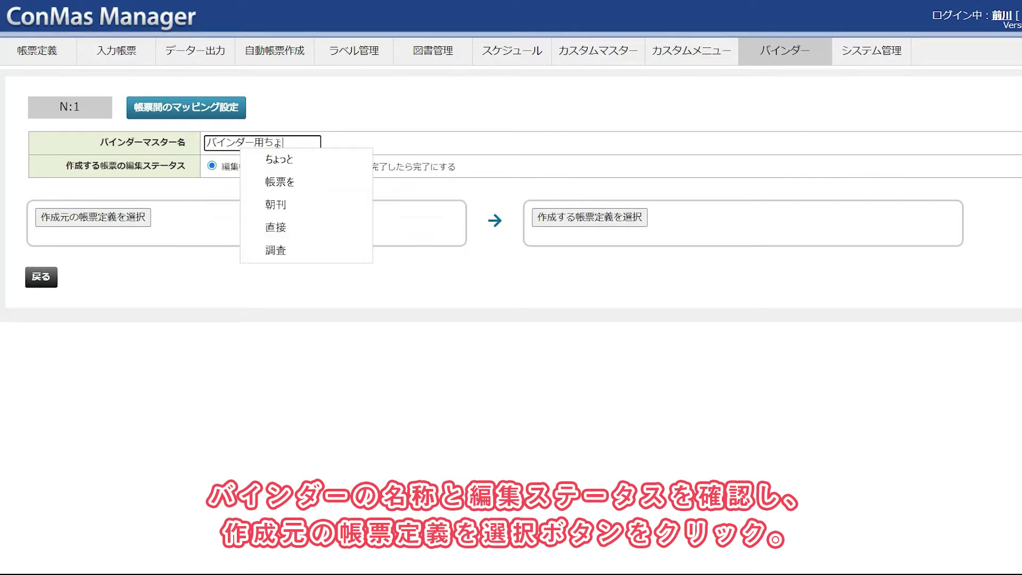
pyautogui.write('uhyou')
pyautogui.press('Return')
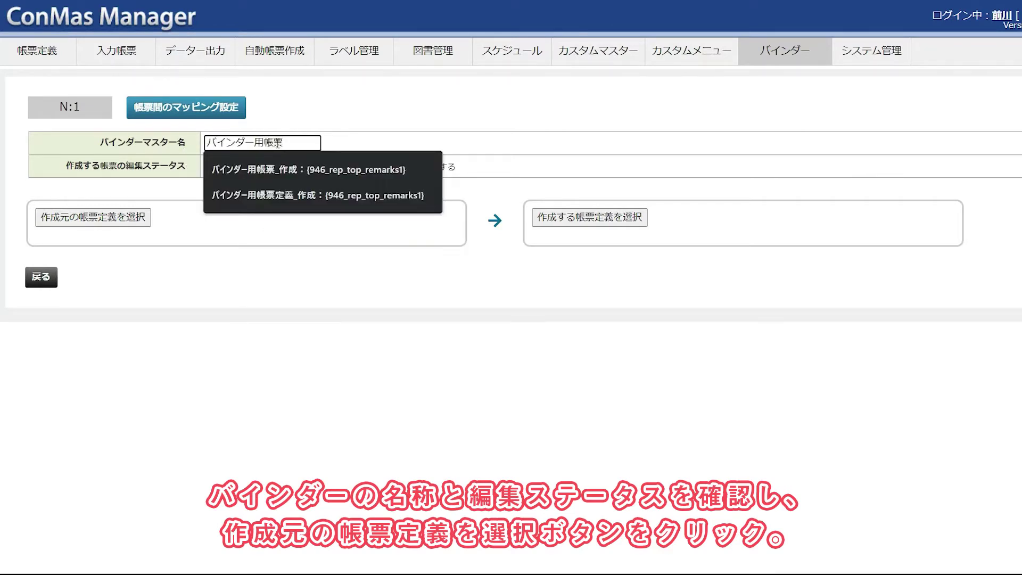
pyautogui.click(376, 139)
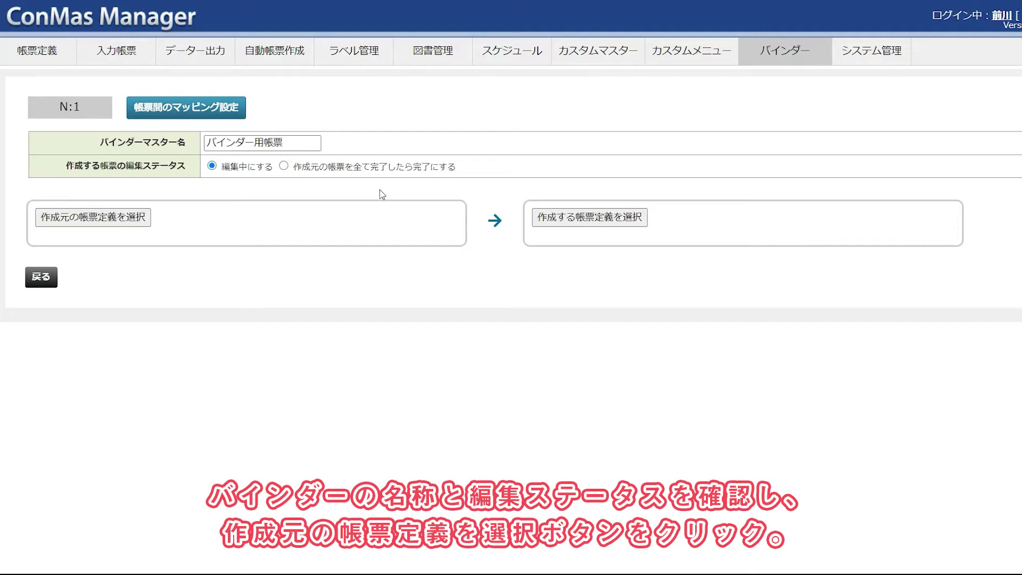
# Choose sample_バインダー用帳票A（転記元） and sample_バインダー用帳票B（転記元） as the source form definitions
pyautogui.click(143, 216)
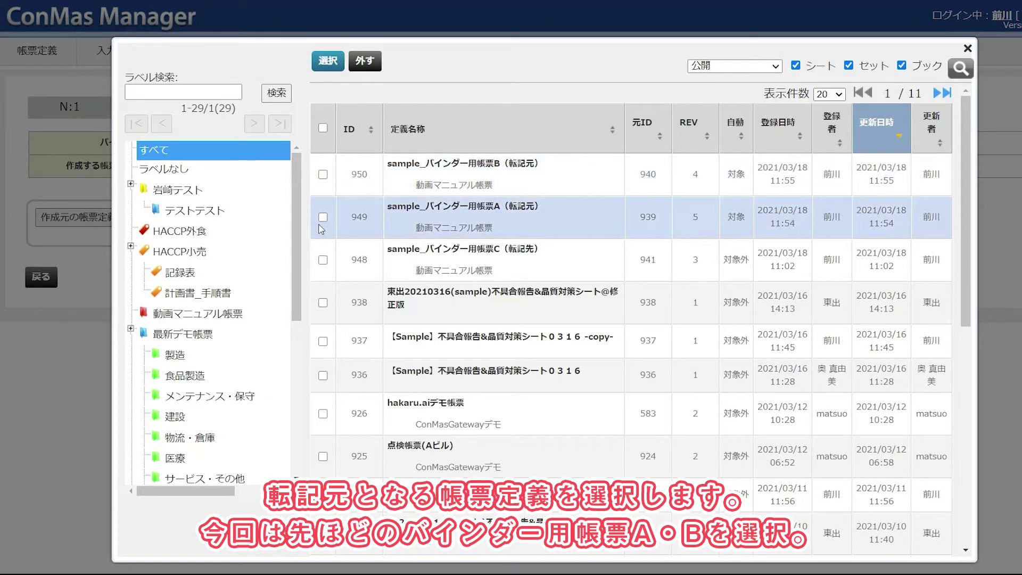
pyautogui.click(323, 218)
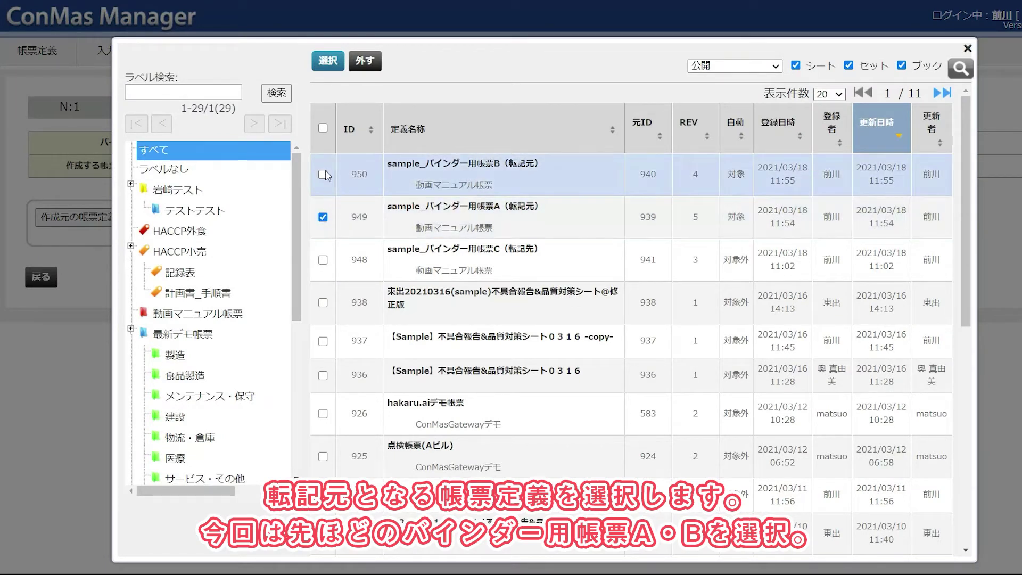
pyautogui.click(323, 175)
pyautogui.click(328, 61)
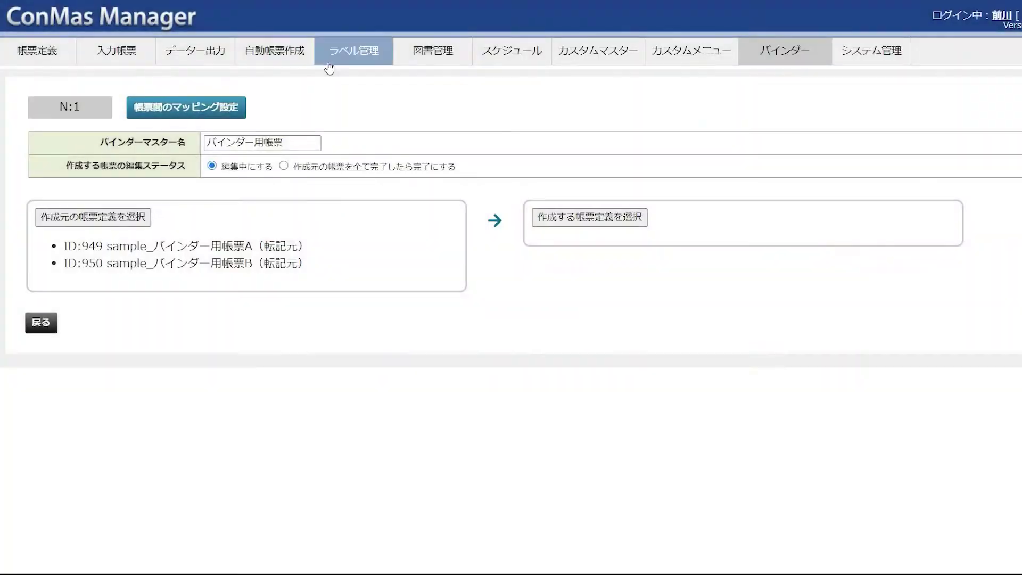
# Choose sample_バインダー用帳票C（転記先） as the form definition the binder creates
pyautogui.click(564, 219)
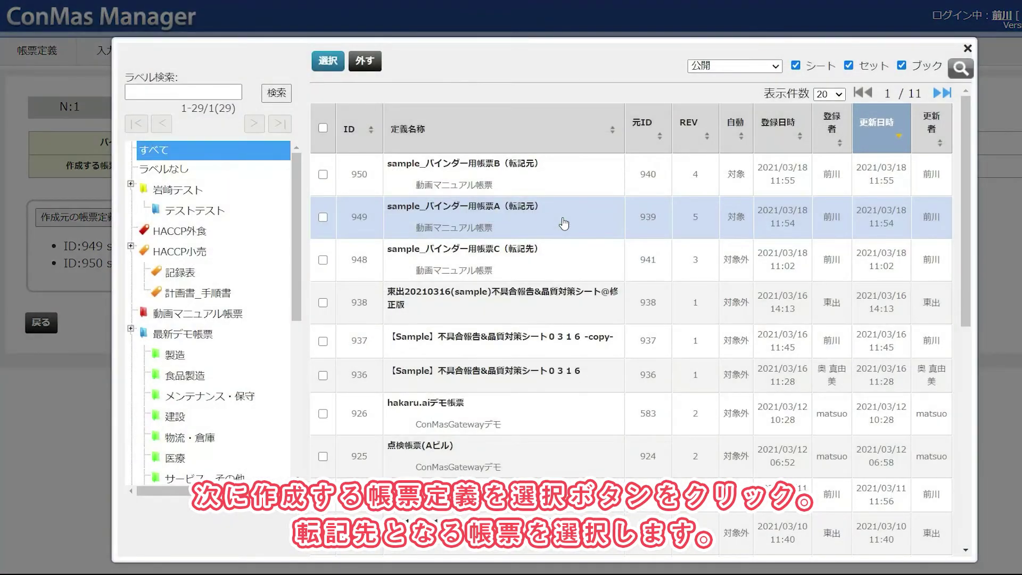
pyautogui.click(323, 260)
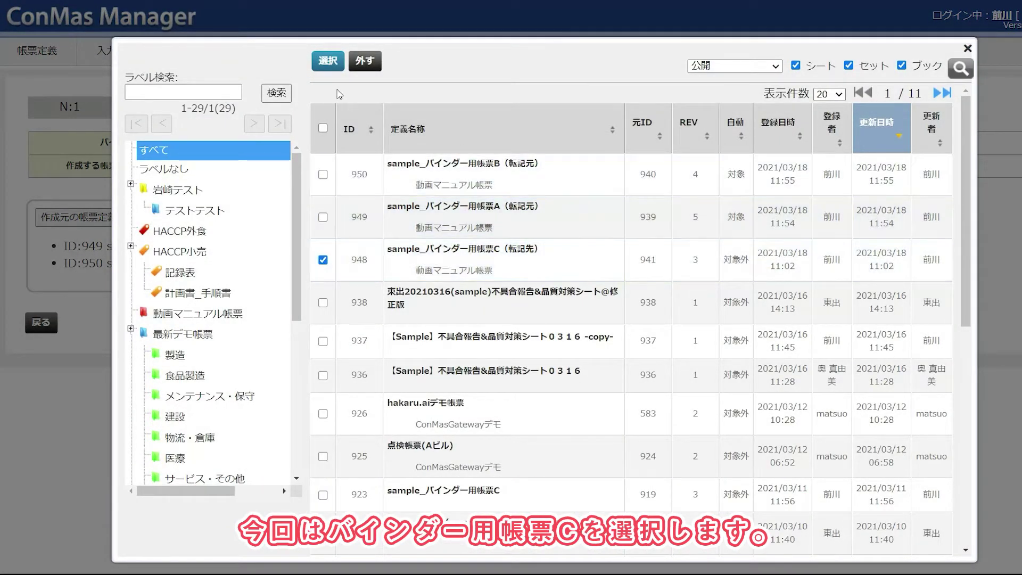
pyautogui.click(327, 62)
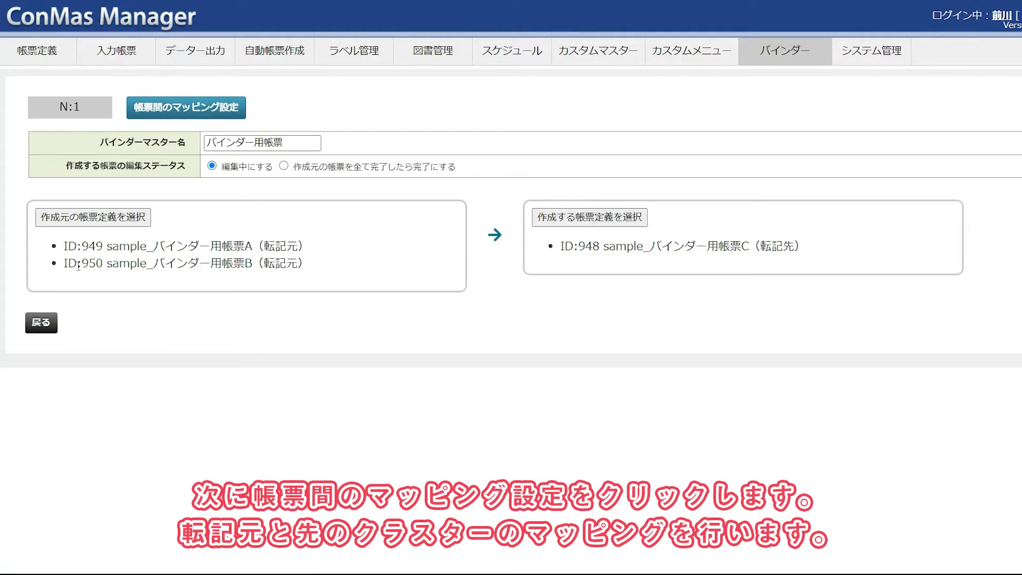
# Open the mapping between forms and map form A's 作業者, 作業日, 数値 and 画像 clusters to the matching (A) clusters of form C
pyautogui.click(186, 107)
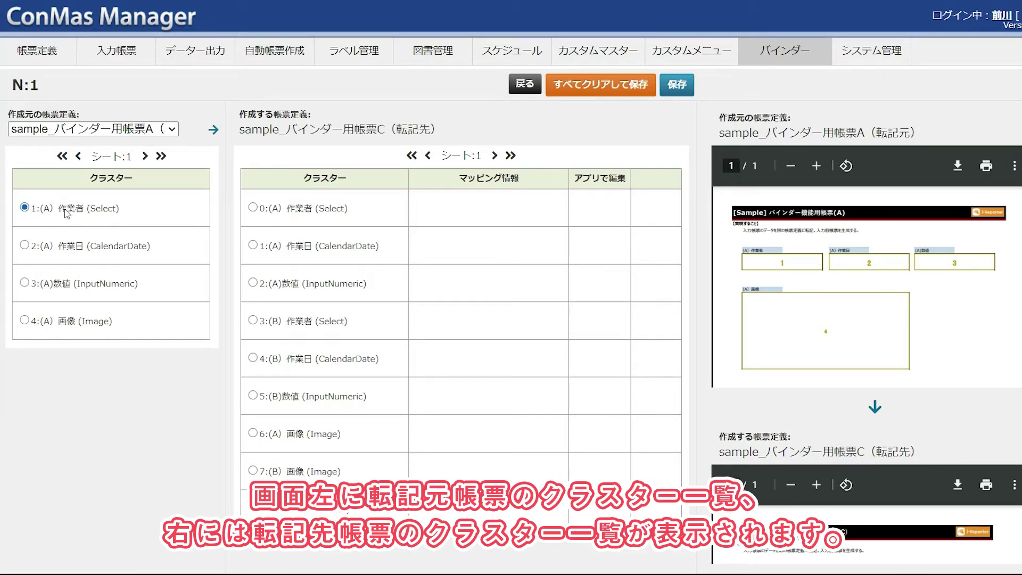
pyautogui.click(253, 207)
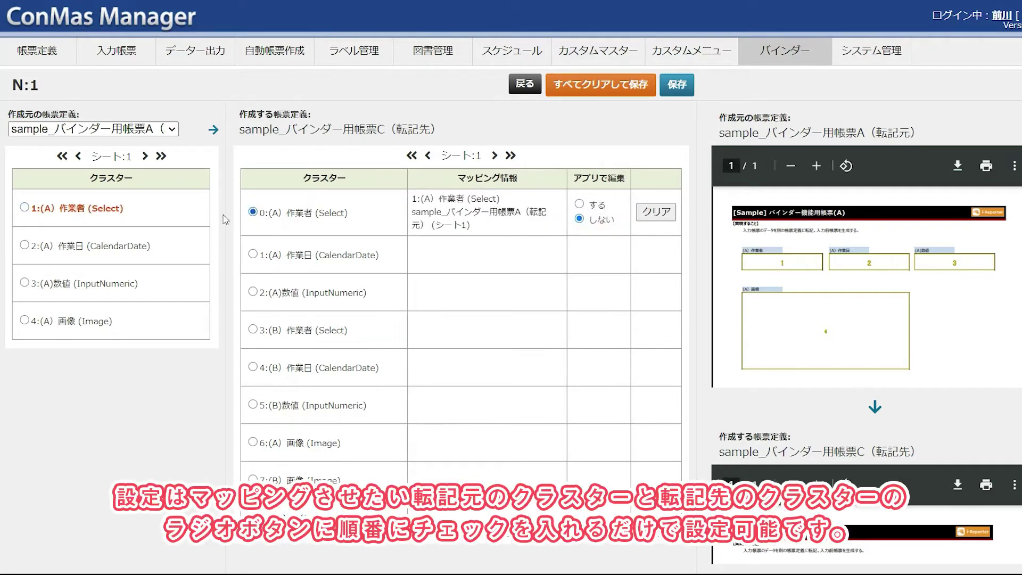
pyautogui.click(25, 245)
pyautogui.click(252, 255)
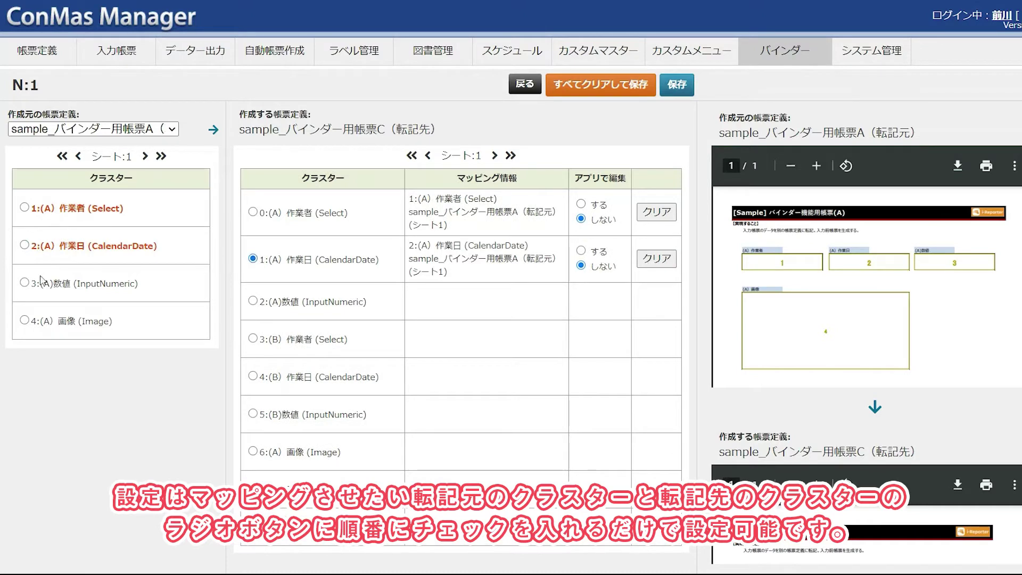
pyautogui.click(25, 283)
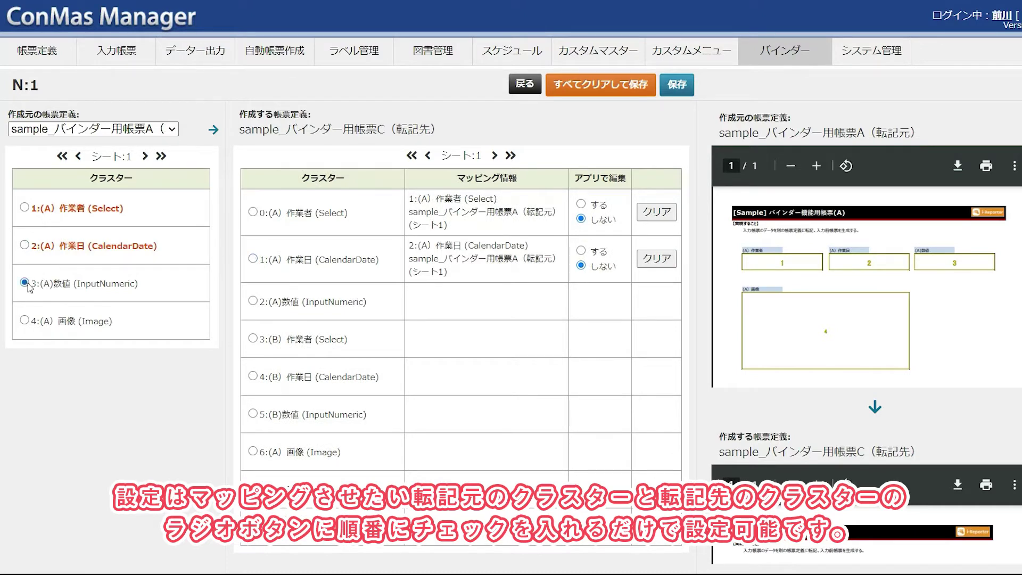
pyautogui.click(252, 302)
pyautogui.click(25, 320)
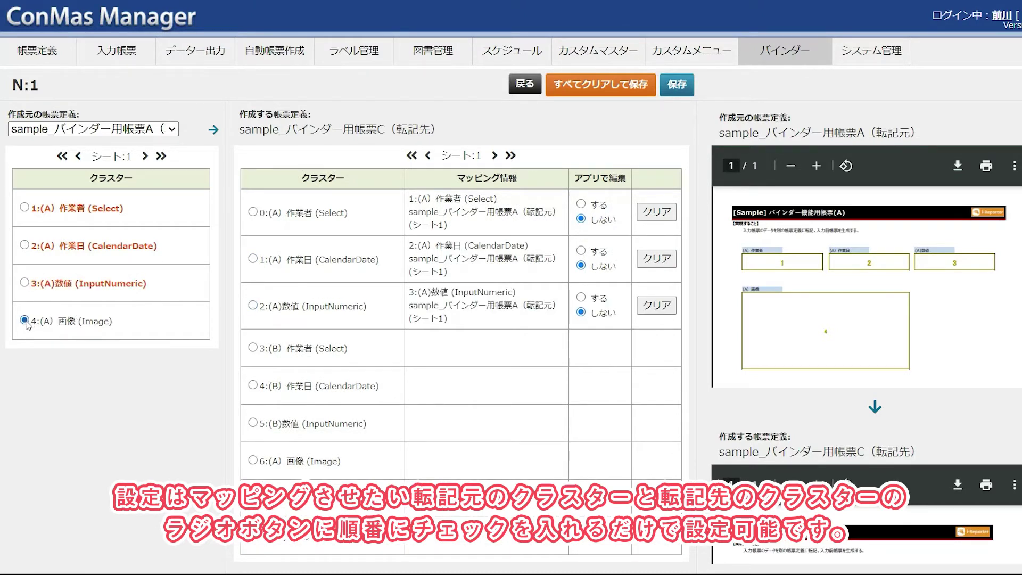
pyautogui.click(253, 461)
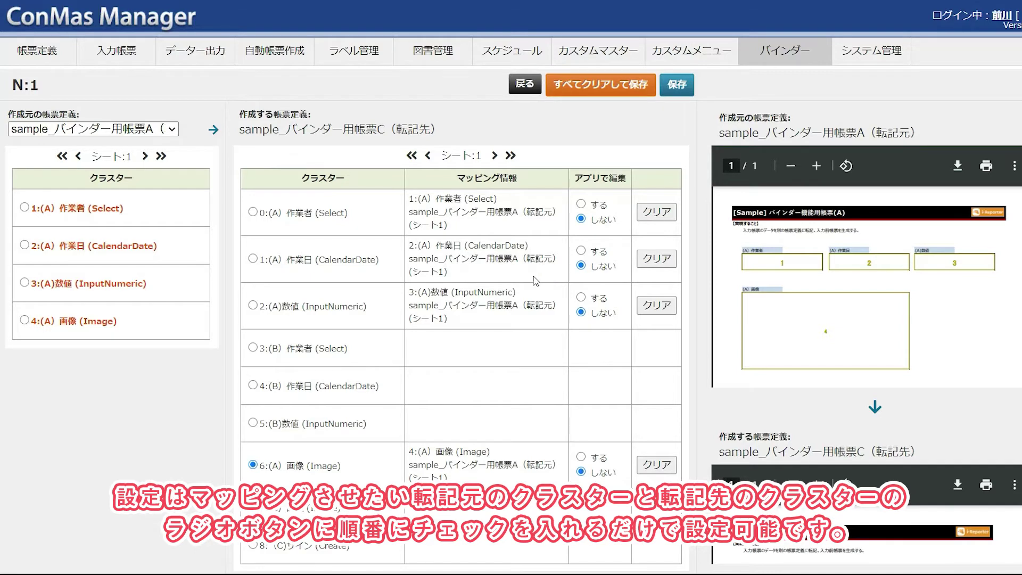
# Switch the source to sample_バインダー用帳票B and map its 作業者, 作業日, 数値 and 画像 clusters to the matching (B) clusters of form C
pyautogui.click(175, 129)
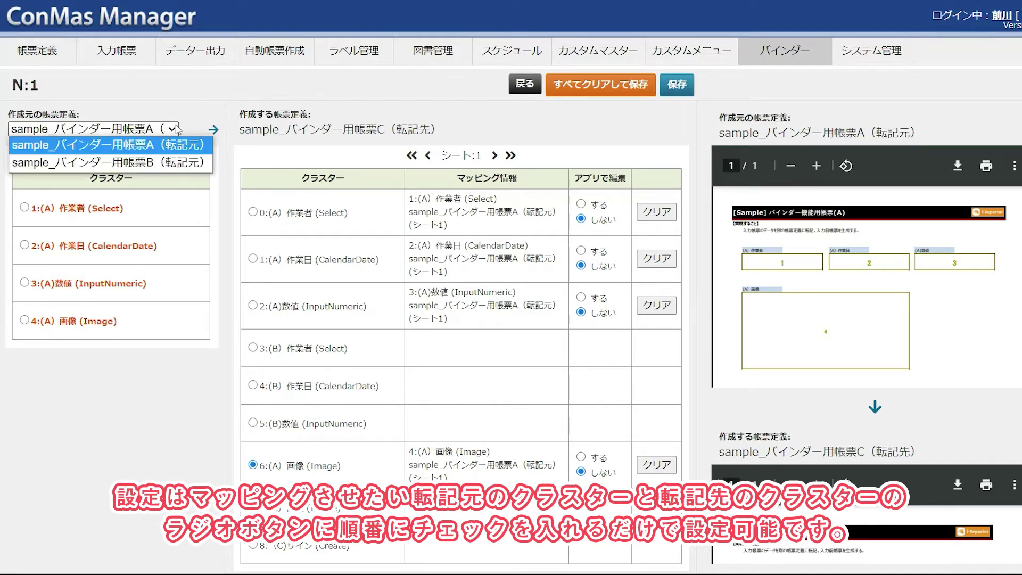
pyautogui.click(169, 159)
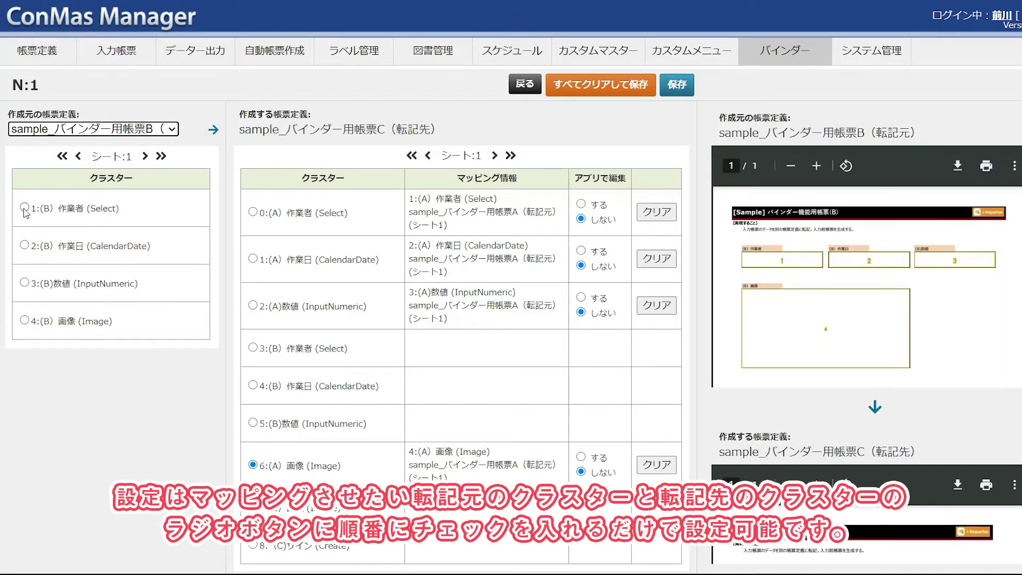
pyautogui.click(25, 207)
pyautogui.click(253, 348)
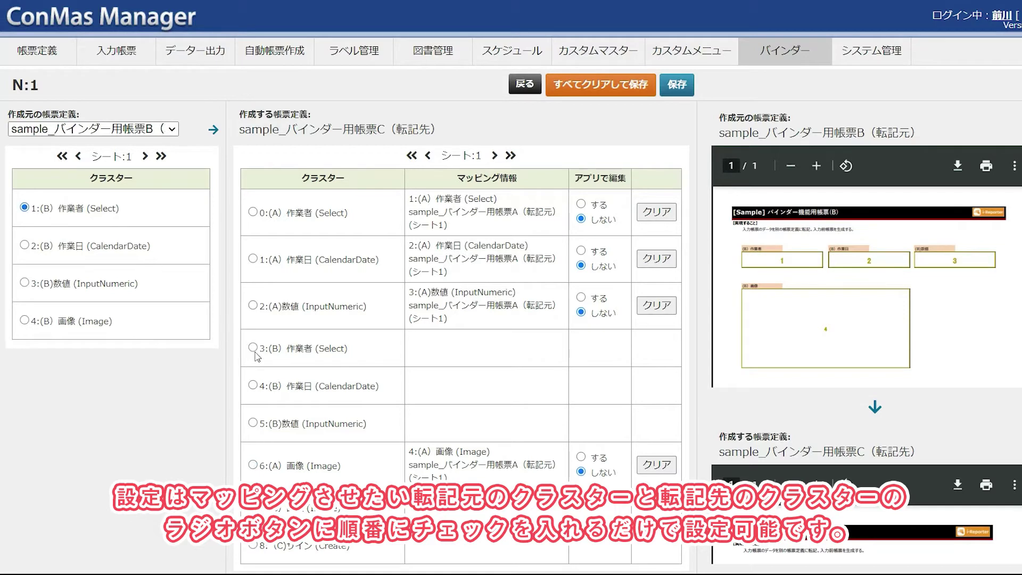
pyautogui.click(85, 248)
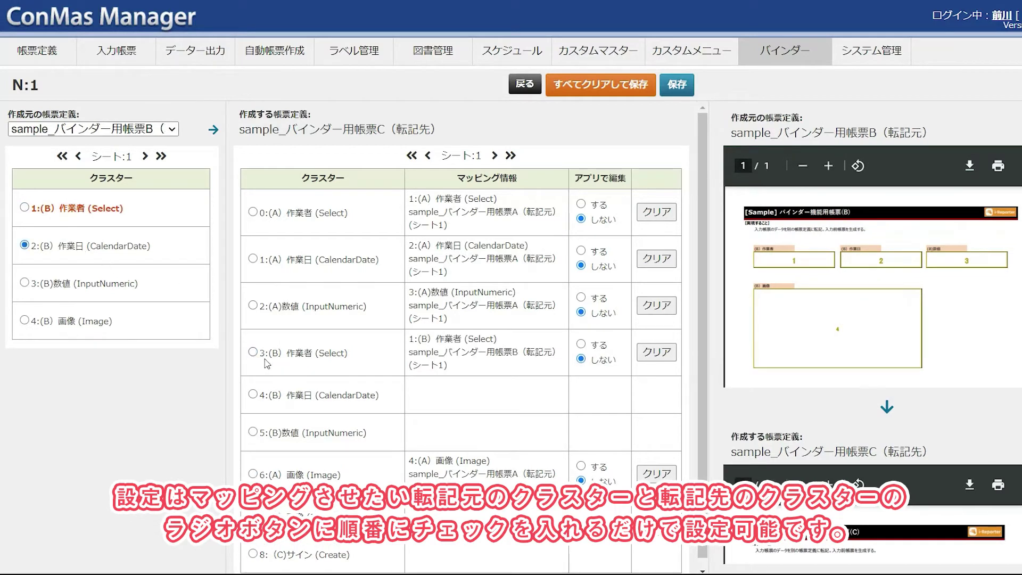
pyautogui.click(325, 397)
pyautogui.click(94, 283)
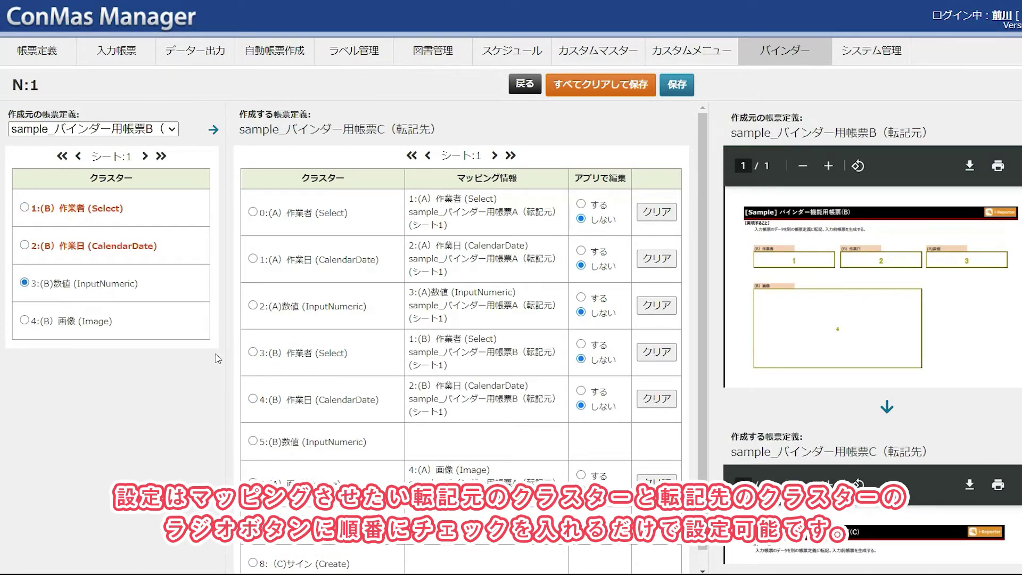
pyautogui.click(314, 442)
pyautogui.click(113, 322)
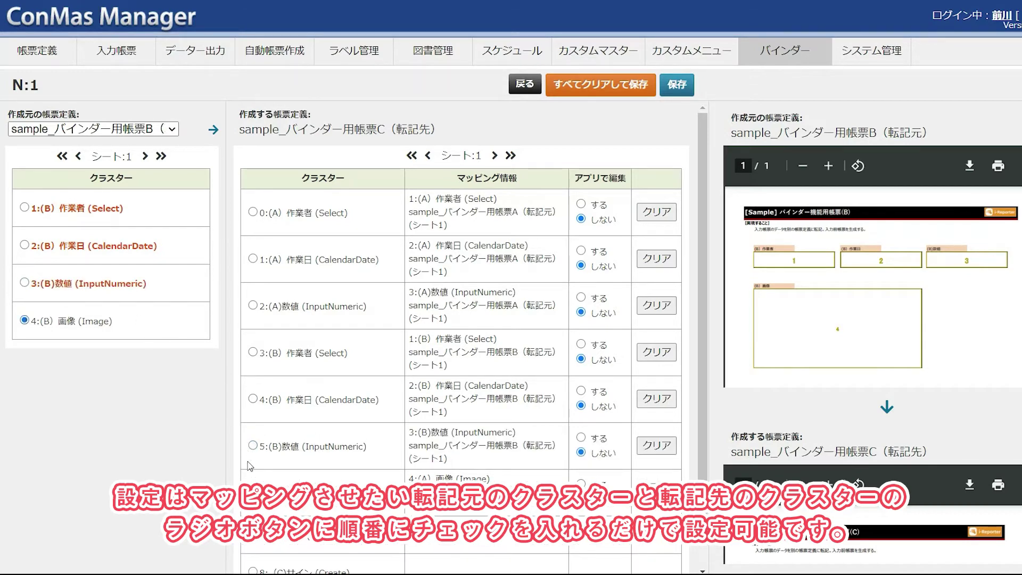
pyautogui.click(274, 545)
# Check the cluster mappings for form C and save them
pyautogui.scroll(-1, 337, 479)
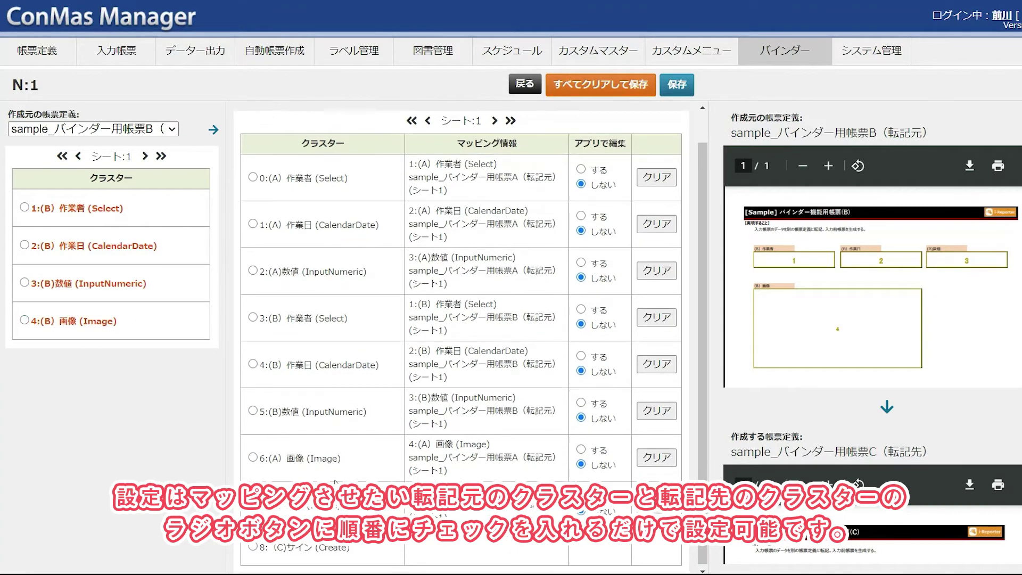
pyautogui.scroll(1, 272, 334)
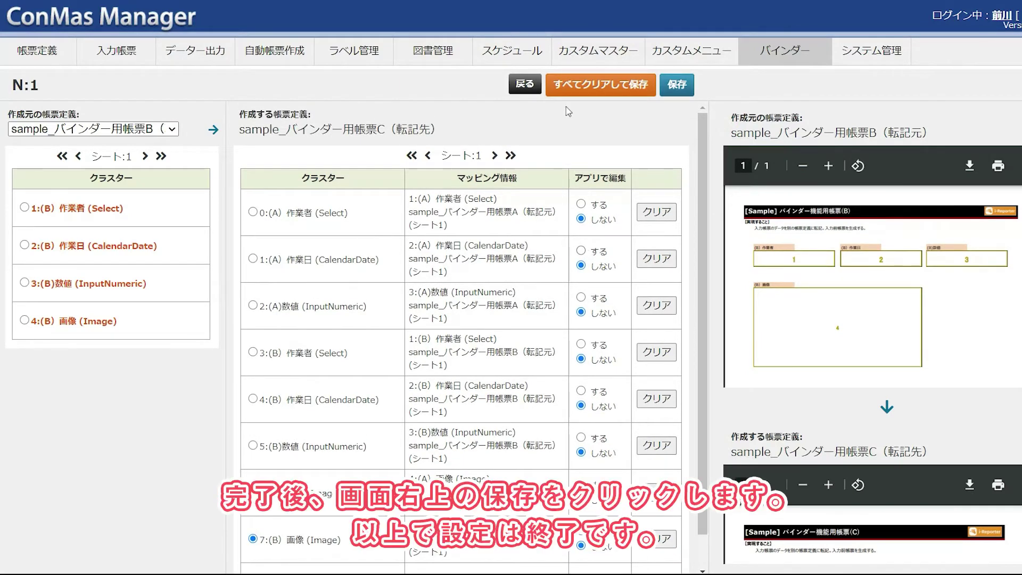
pyautogui.click(674, 85)
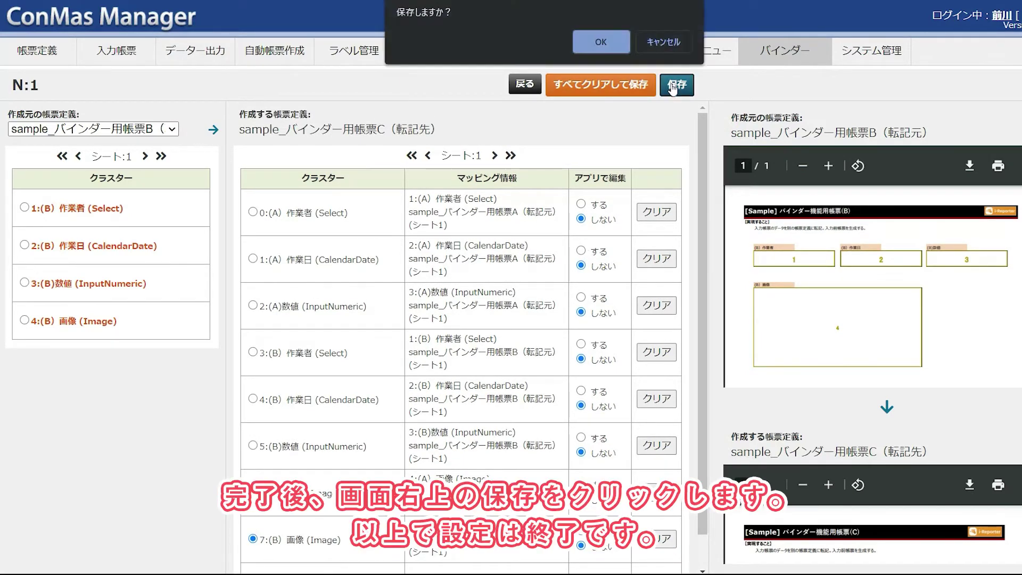
pyautogui.click(612, 39)
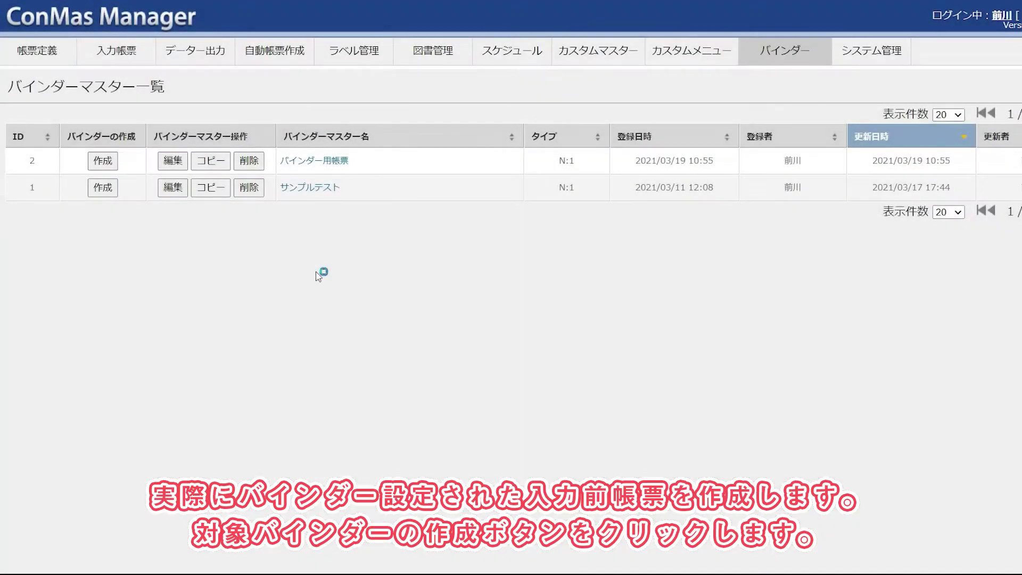
# Start creating a binder from the バインダー用帳票 master and name it バインダー用帳票_作成：{946_rep_top_remarks1}
pyautogui.click(117, 165)
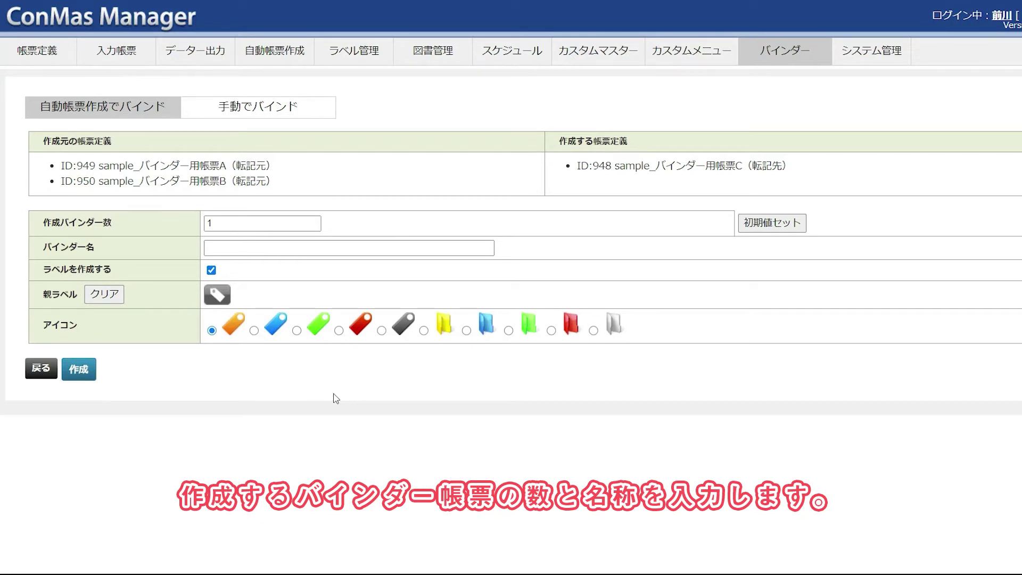
pyautogui.click(292, 245)
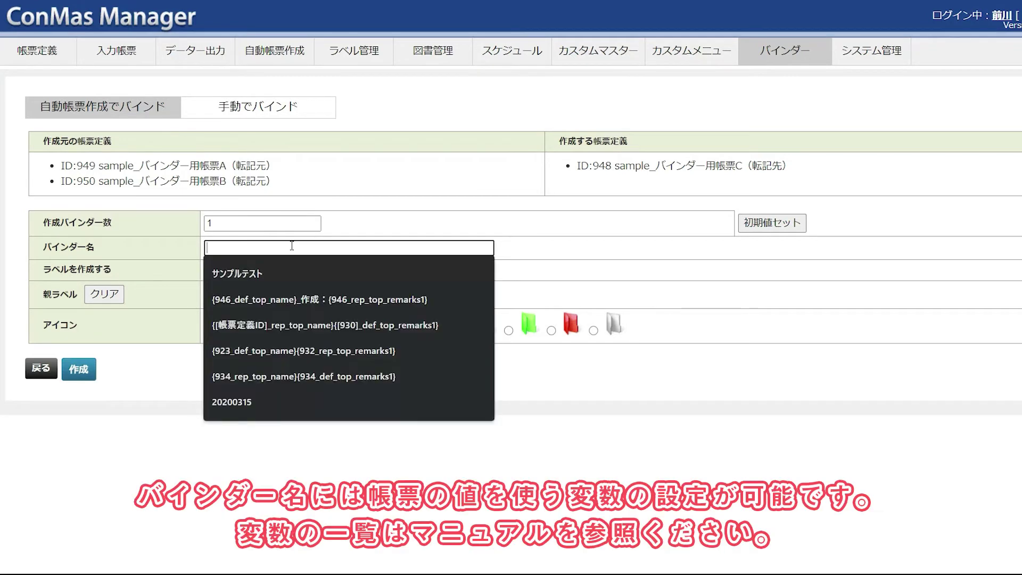
pyautogui.click(362, 298)
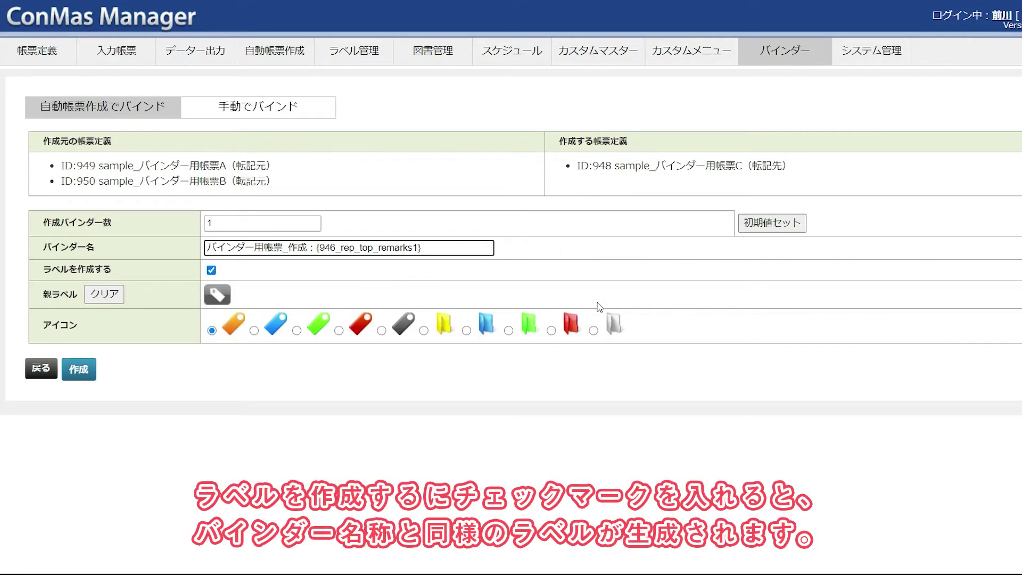
# Examine how the ラベルを作成する option affects the binder's label settings and which 親ラベル entries can be chosen
pyautogui.click(209, 278)
pyautogui.click(212, 271)
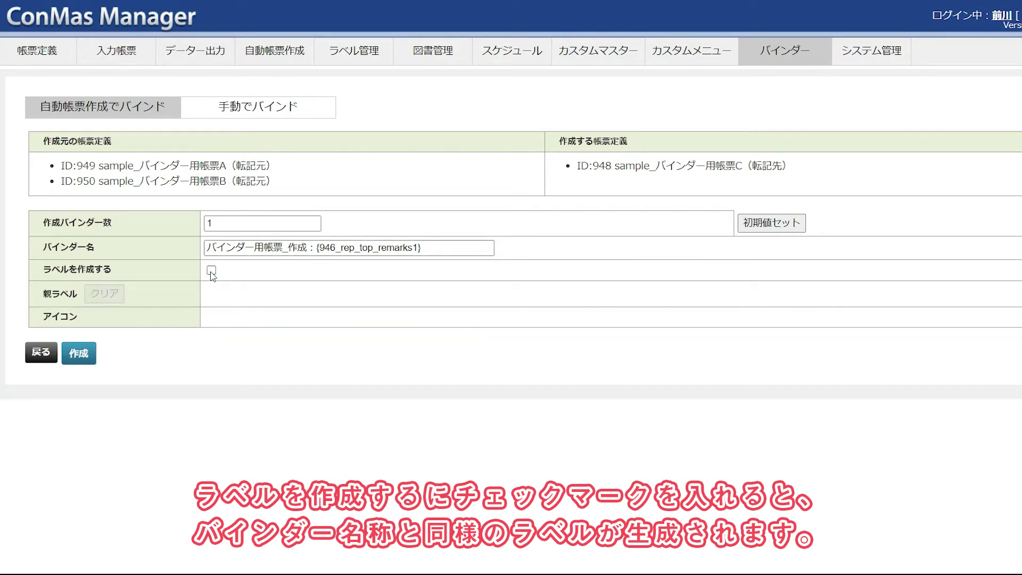
pyautogui.click(211, 271)
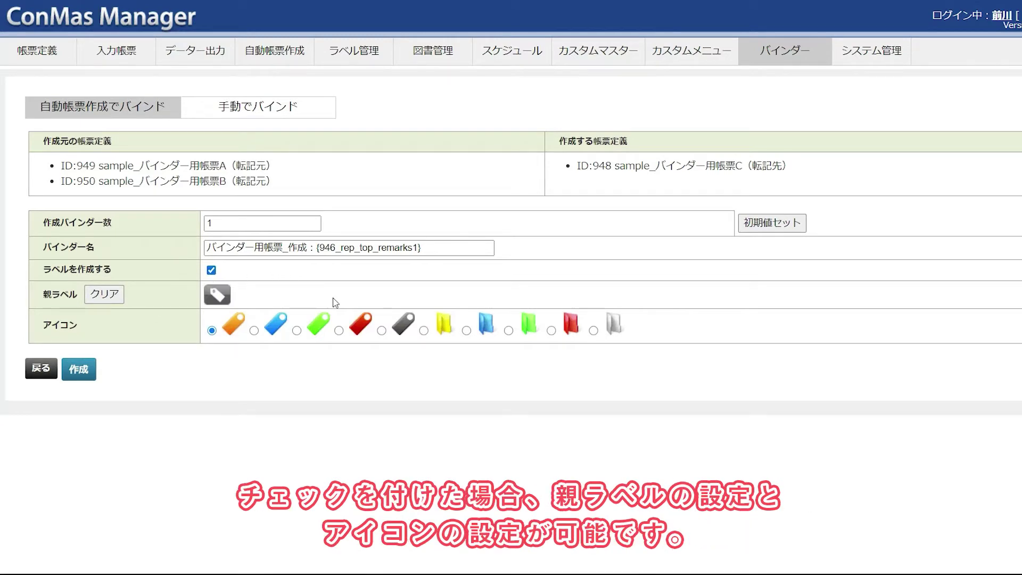
pyautogui.click(221, 295)
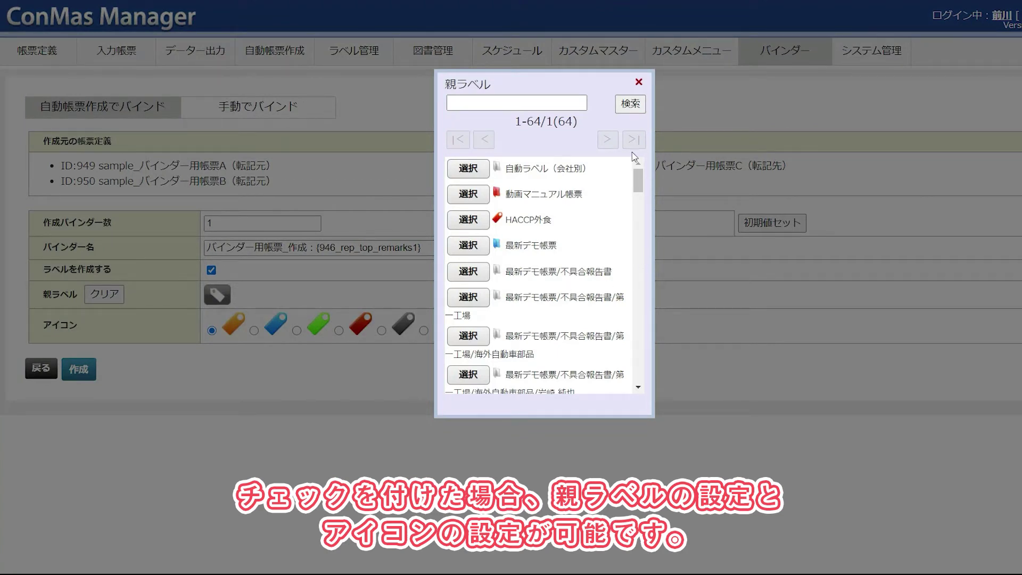
pyautogui.click(639, 83)
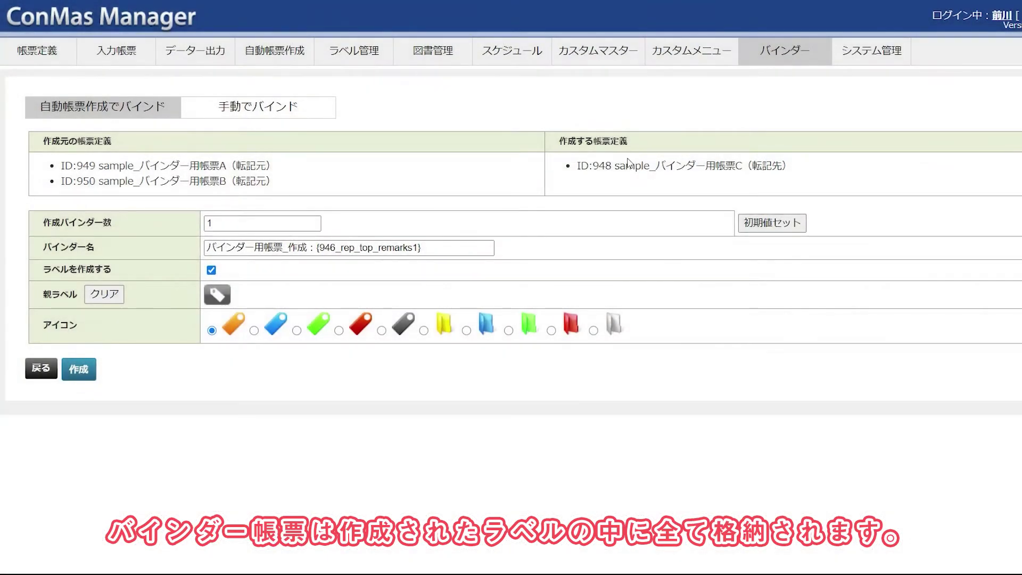
# Choose the dark gray tag icon for the binder label and create the binder
pyautogui.click(381, 331)
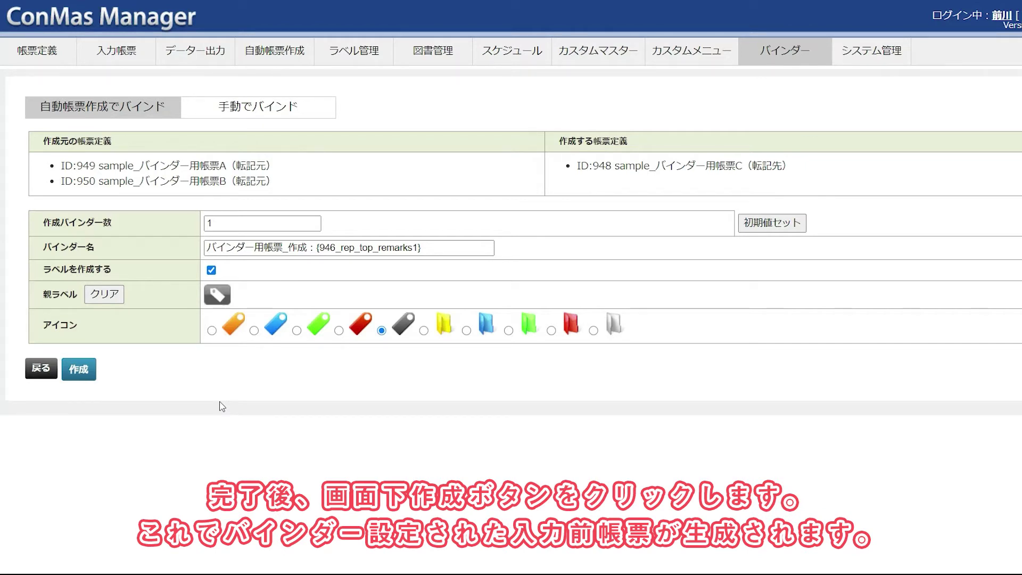
pyautogui.click(78, 370)
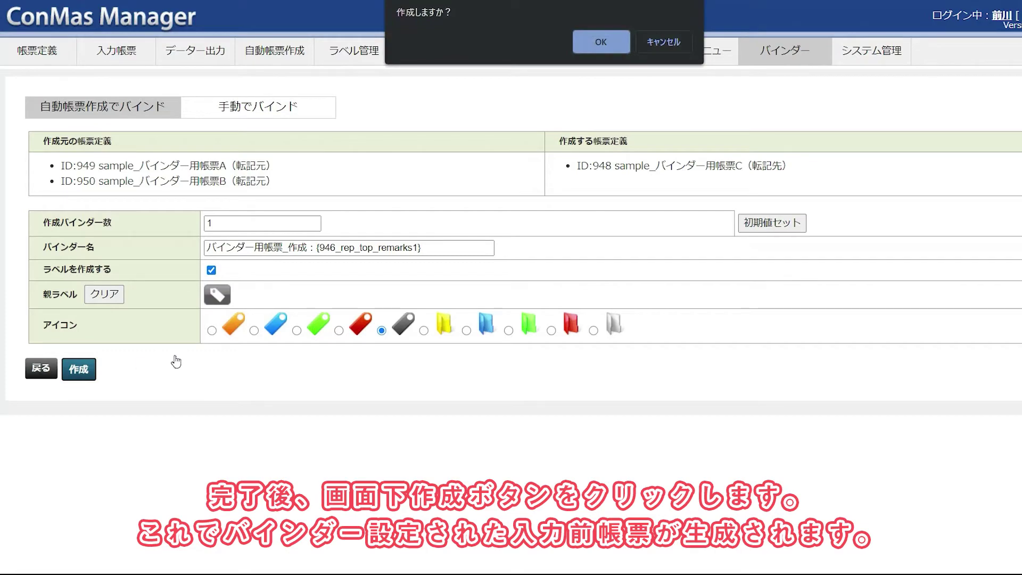
pyautogui.click(601, 42)
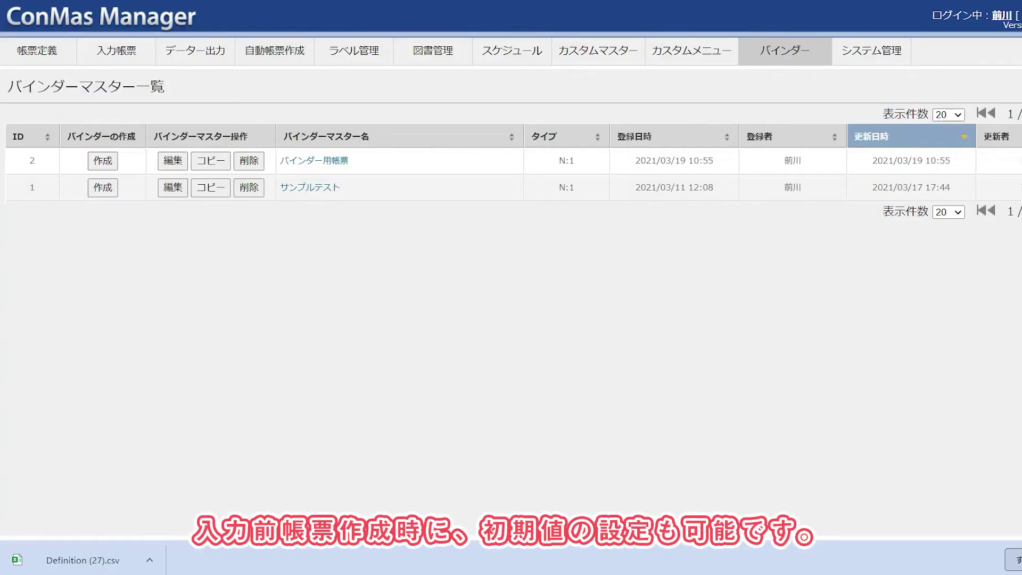
# Start another binder from the バインダー用帳票 master and register Definition (26).csv as its initial values in CSV_SIMPLE format
pyautogui.click(103, 160)
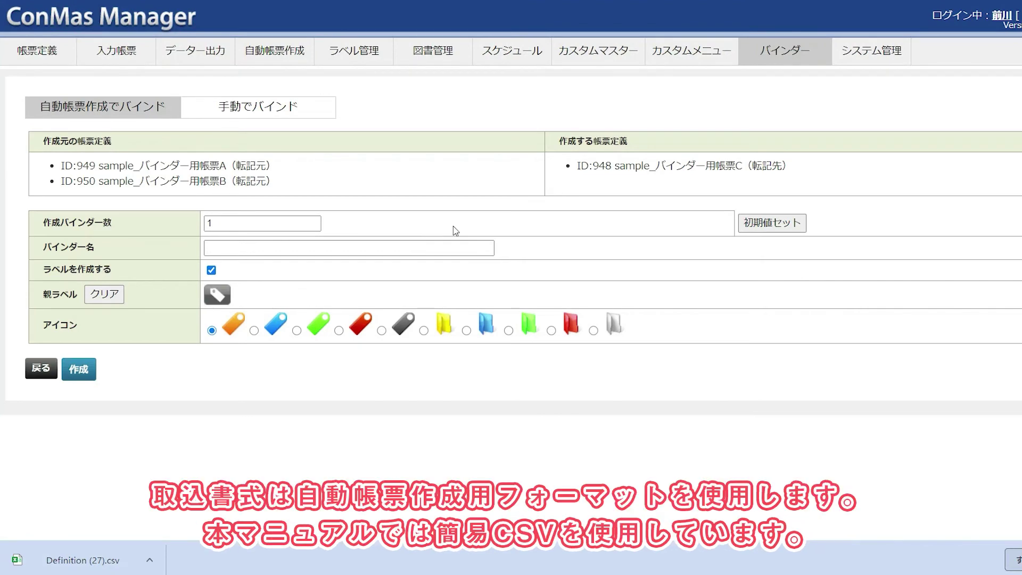
pyautogui.click(772, 224)
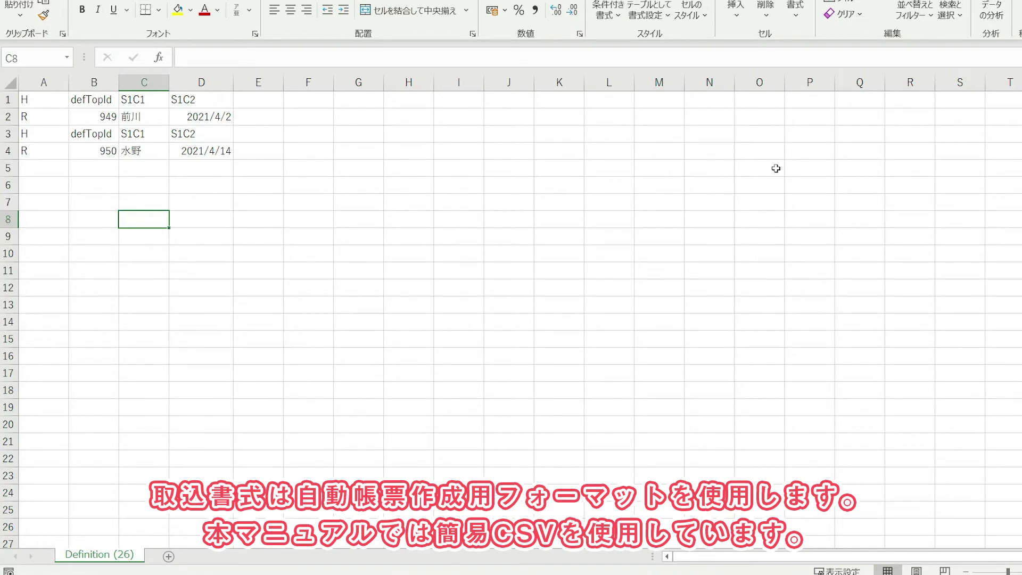
pyautogui.hotkey('alt', 'F4')
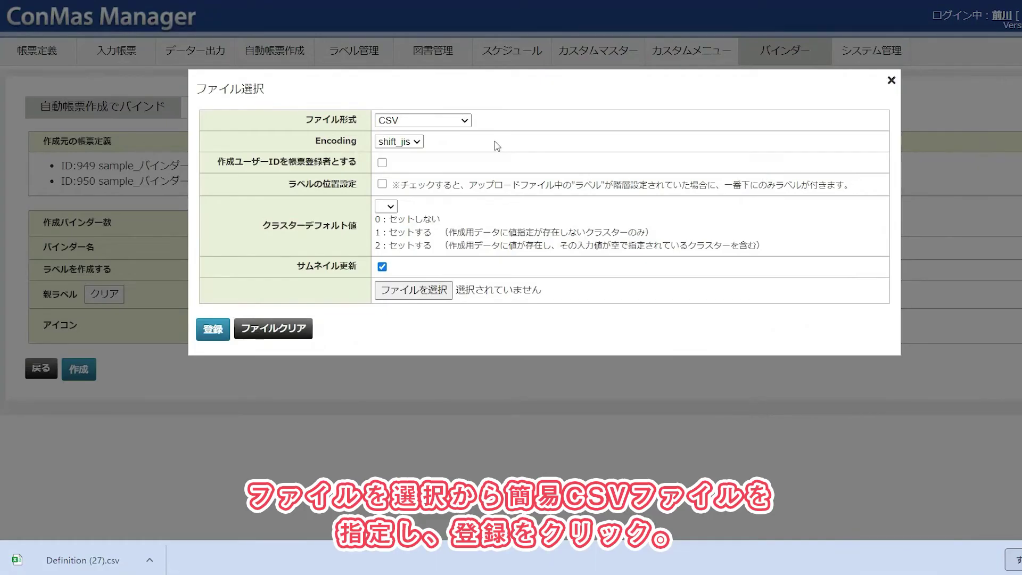
pyautogui.click(457, 120)
pyautogui.click(442, 178)
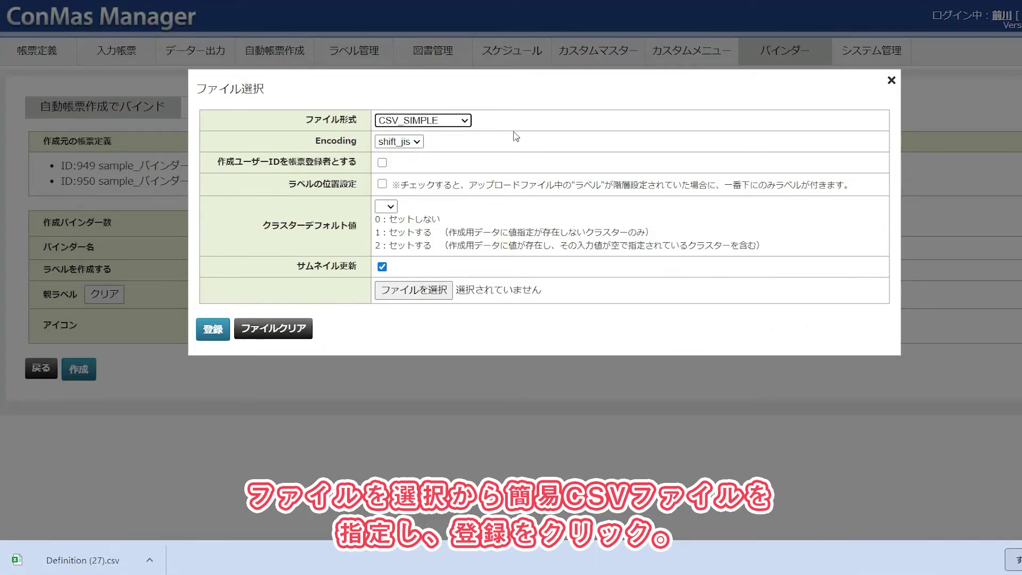
pyautogui.click(415, 290)
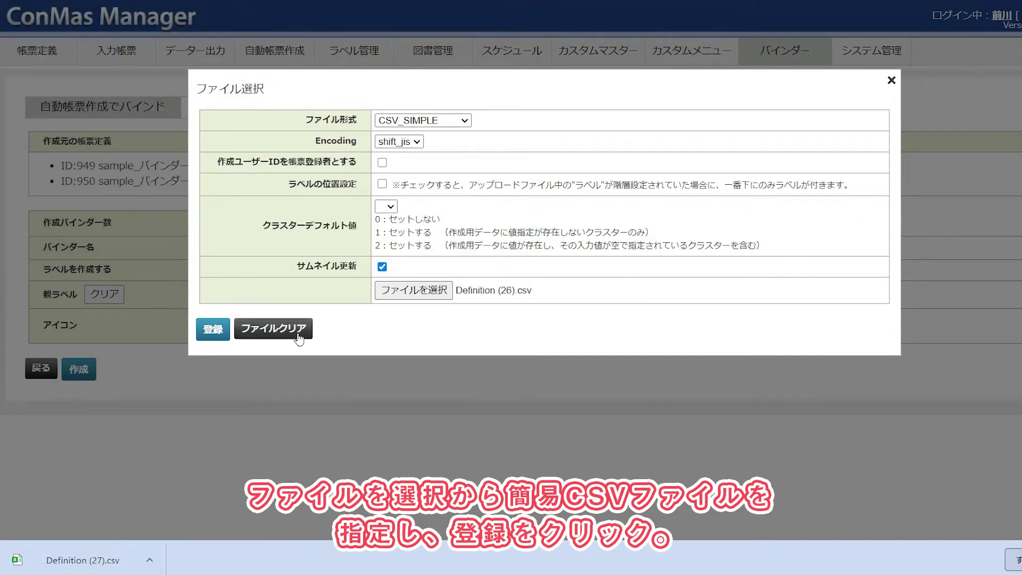
pyautogui.click(216, 331)
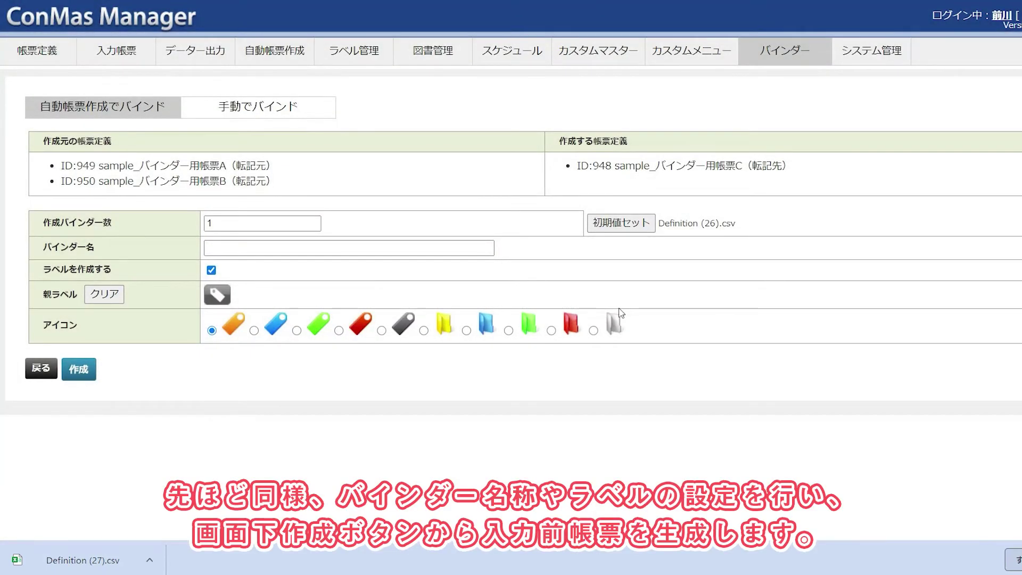
# Name the binder バインダー用帳票_作成：{946_rep_top_remarks1} and create it with the orange tag icon
pyautogui.click(486, 247)
pyautogui.click(486, 262)
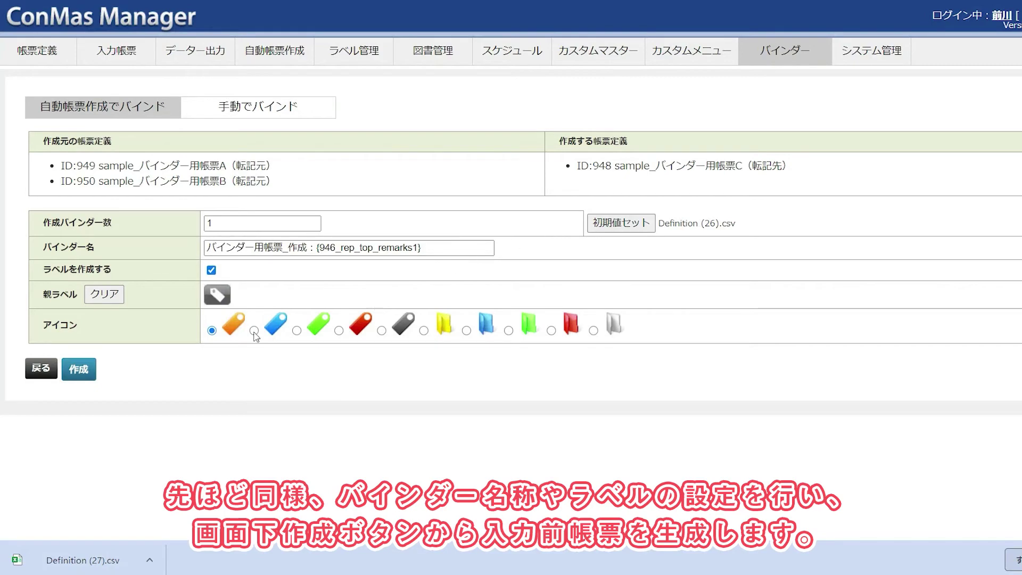
pyautogui.click(79, 369)
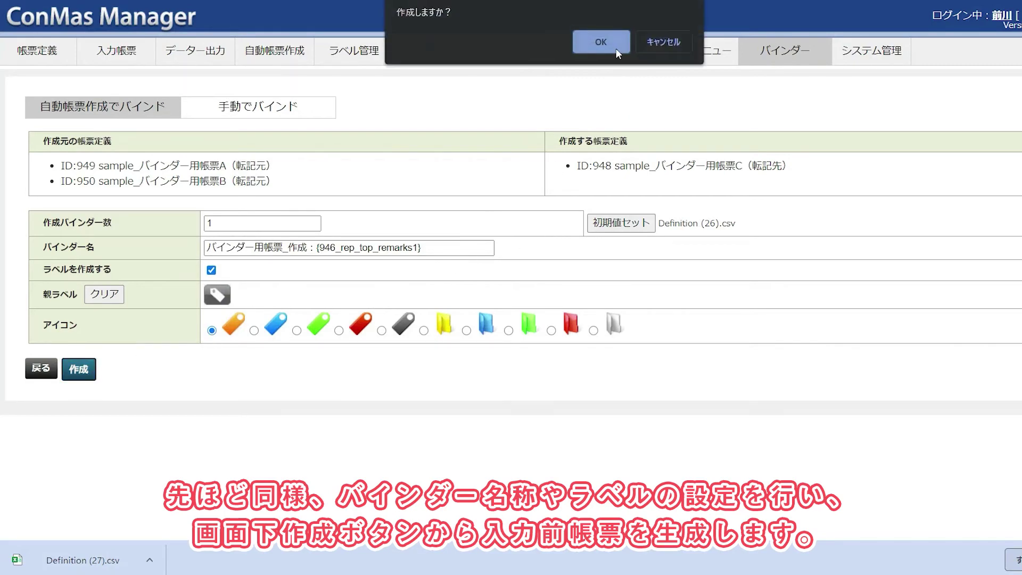
pyautogui.click(600, 42)
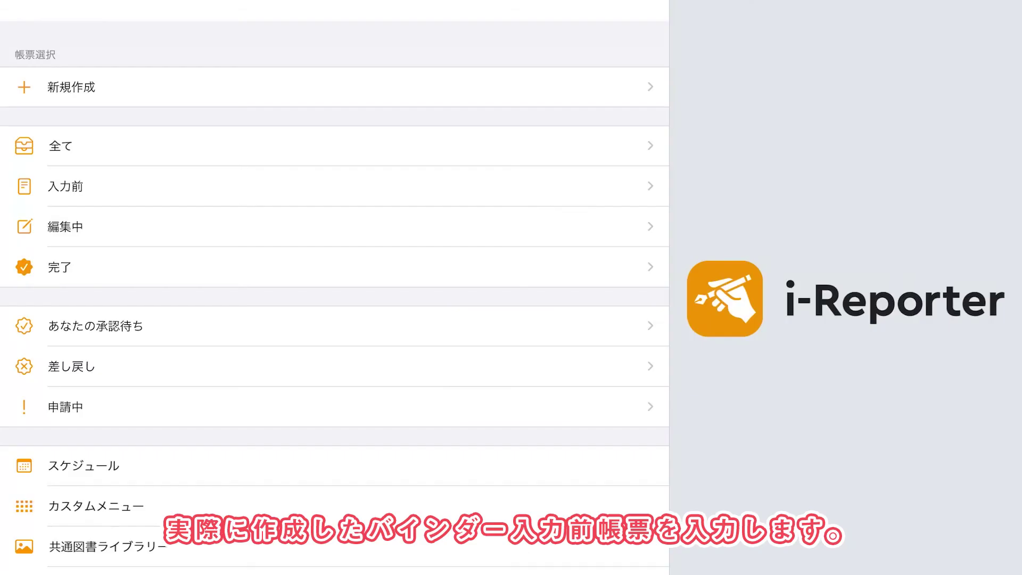
# Switch to i-Reporter and open sample_バインダー用帳票A（転記元） for editing from the 入力前 label バインダー用帳票_作成：
pyautogui.click(65, 186)
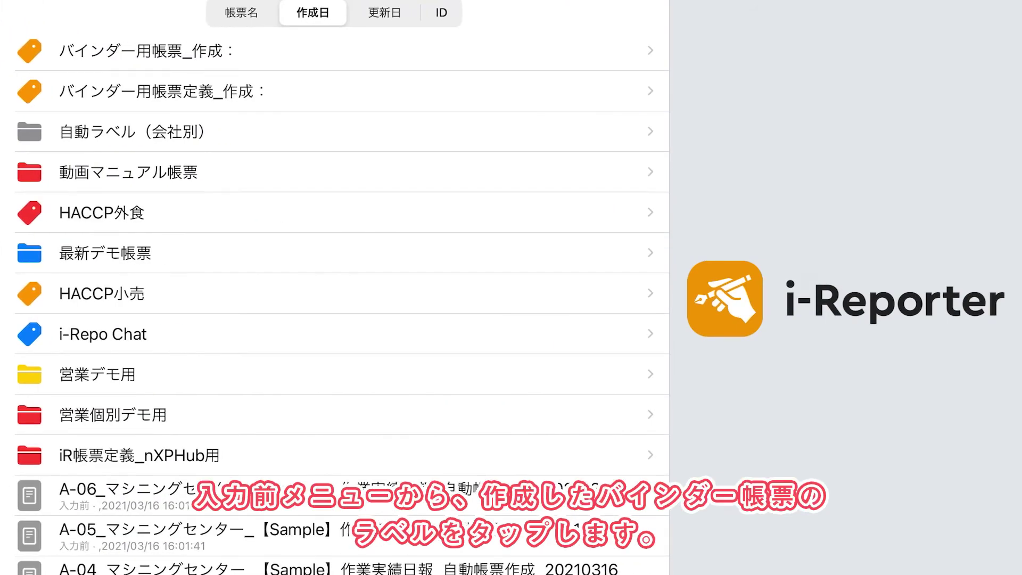
pyautogui.click(143, 50)
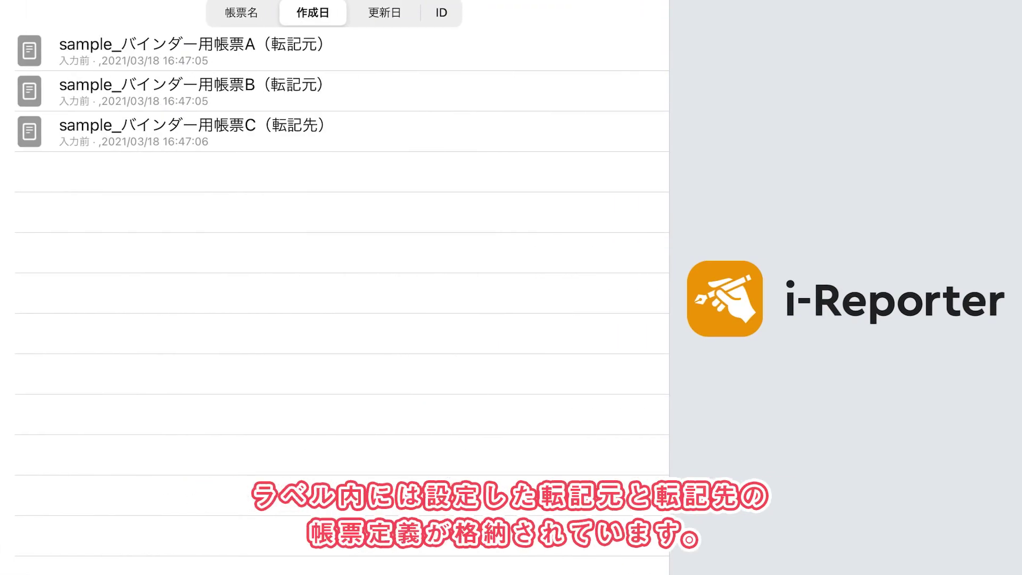
pyautogui.click(192, 50)
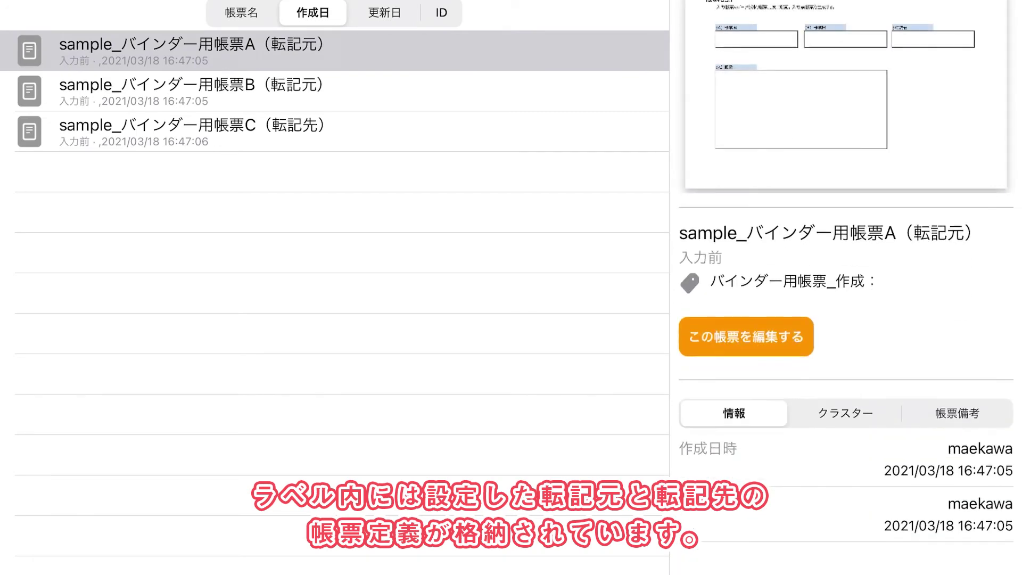
pyautogui.click(746, 336)
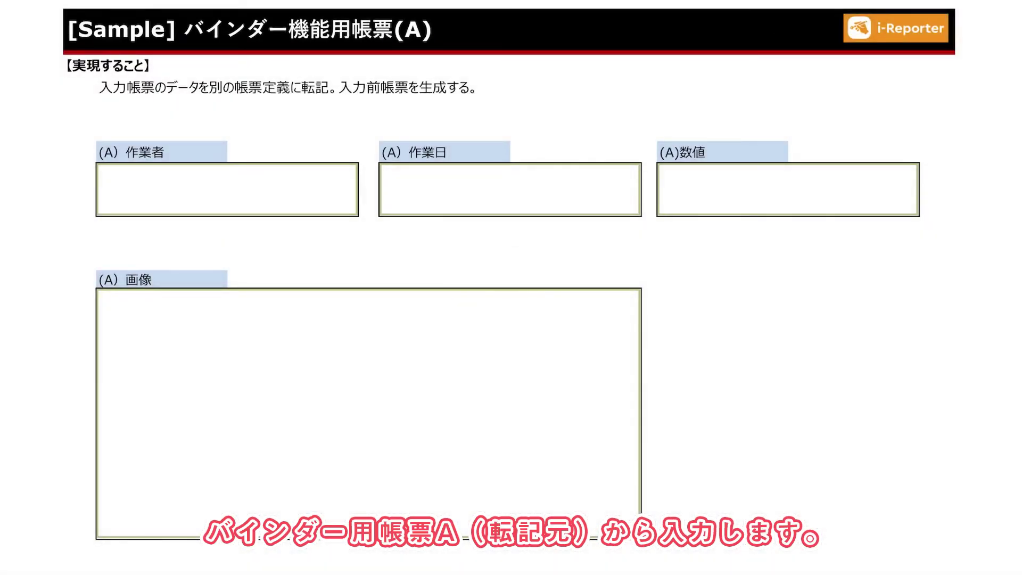
# Fill in form A with the worker's name, the work date 2021年03月18日 and the 数値 35
pyautogui.click(227, 189)
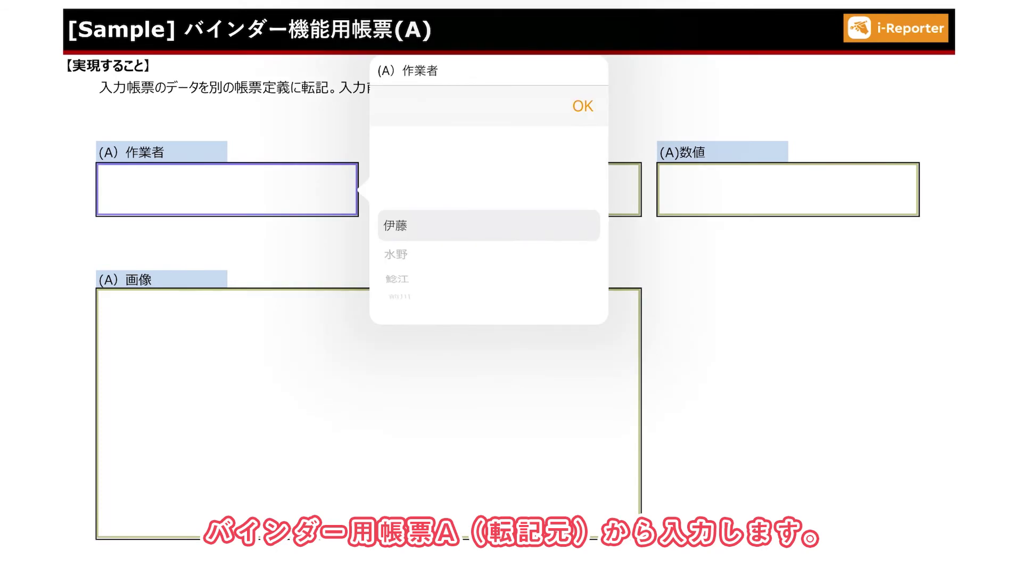
pyautogui.click(582, 106)
pyautogui.click(510, 189)
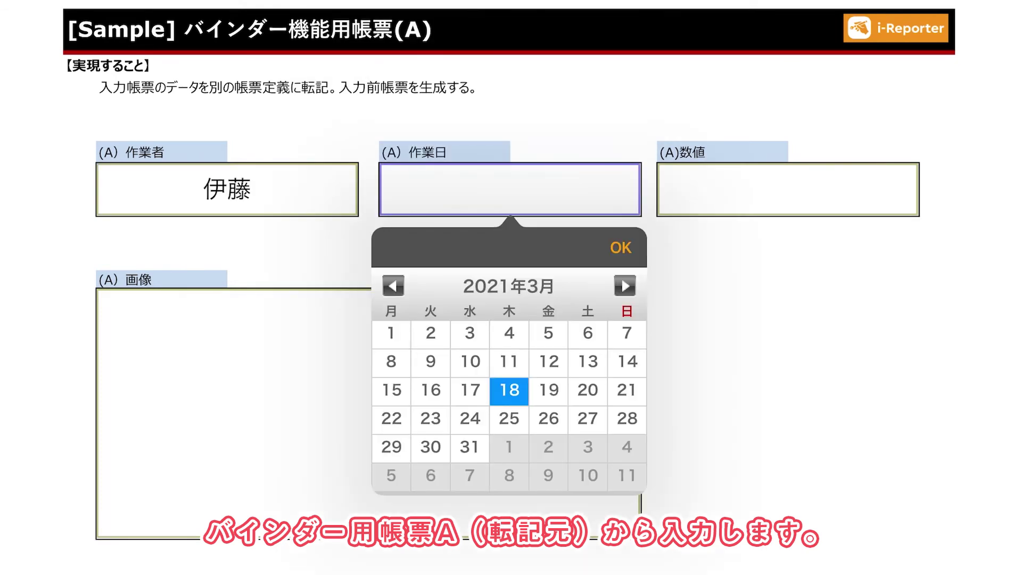
pyautogui.click(621, 247)
pyautogui.click(788, 189)
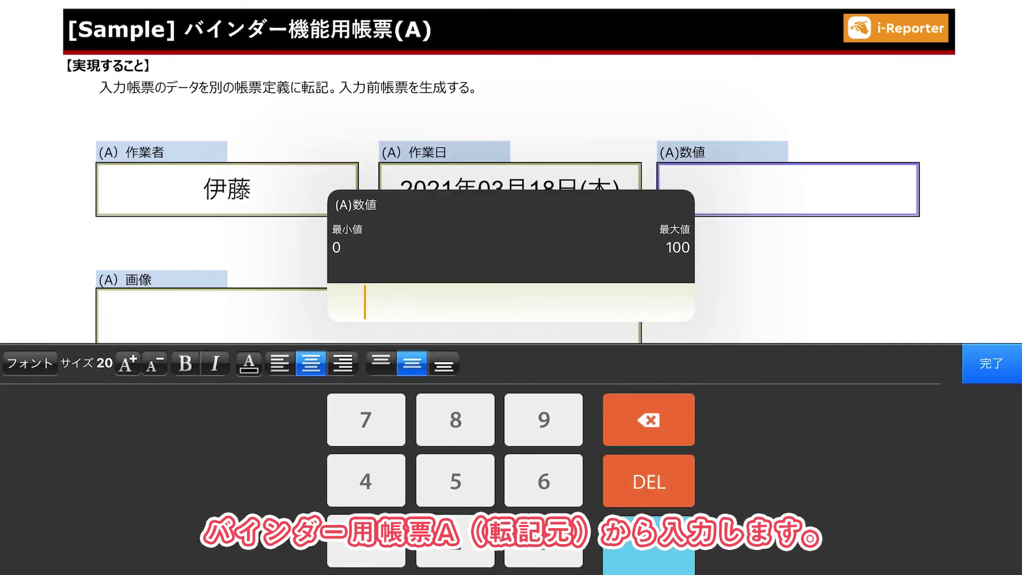
pyautogui.click(544, 540)
pyautogui.click(456, 481)
pyautogui.click(648, 545)
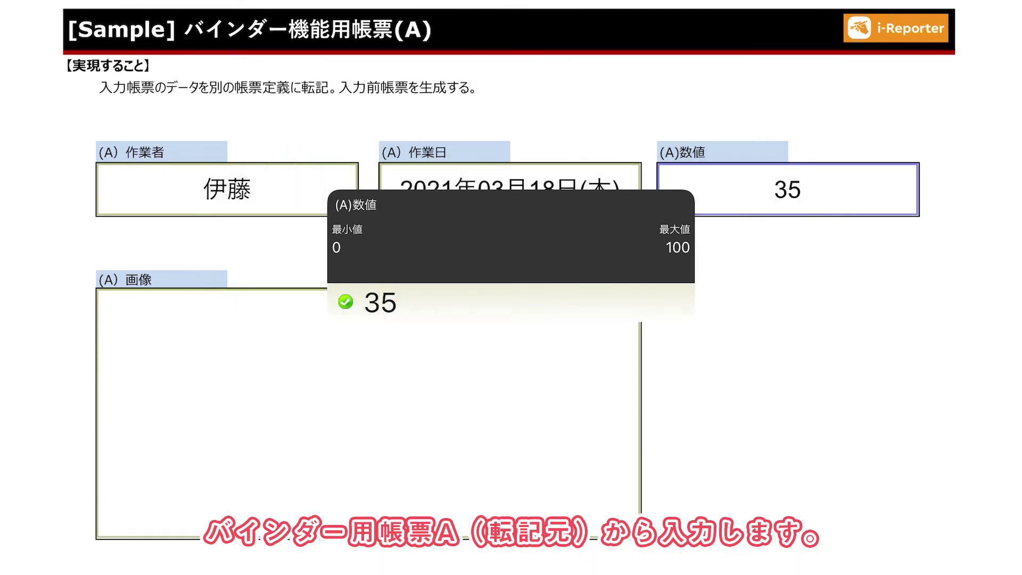
# Take a photo of the white smartphone for form A's (A) 画像 field
pyautogui.click(369, 413)
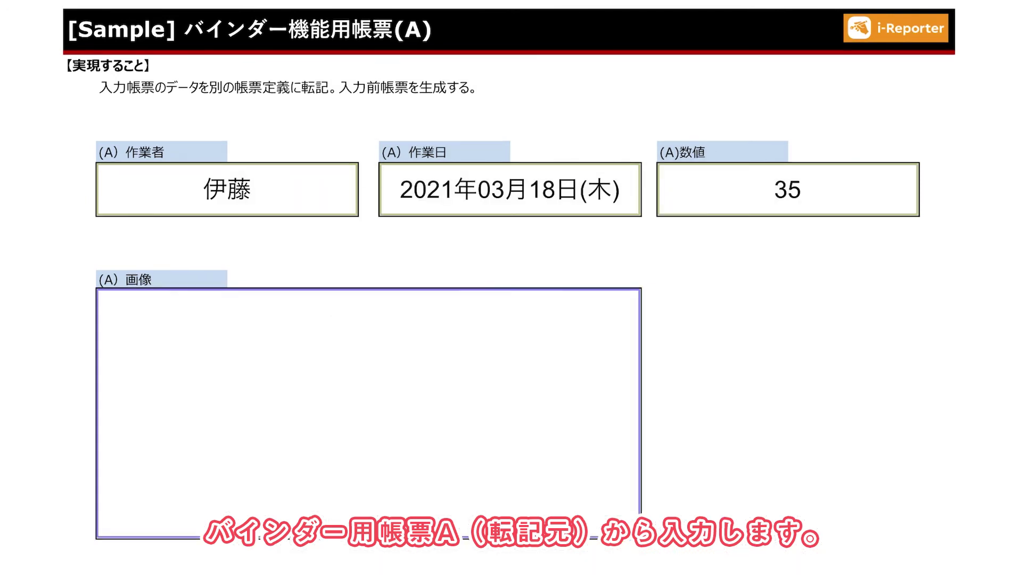
pyautogui.click(368, 413)
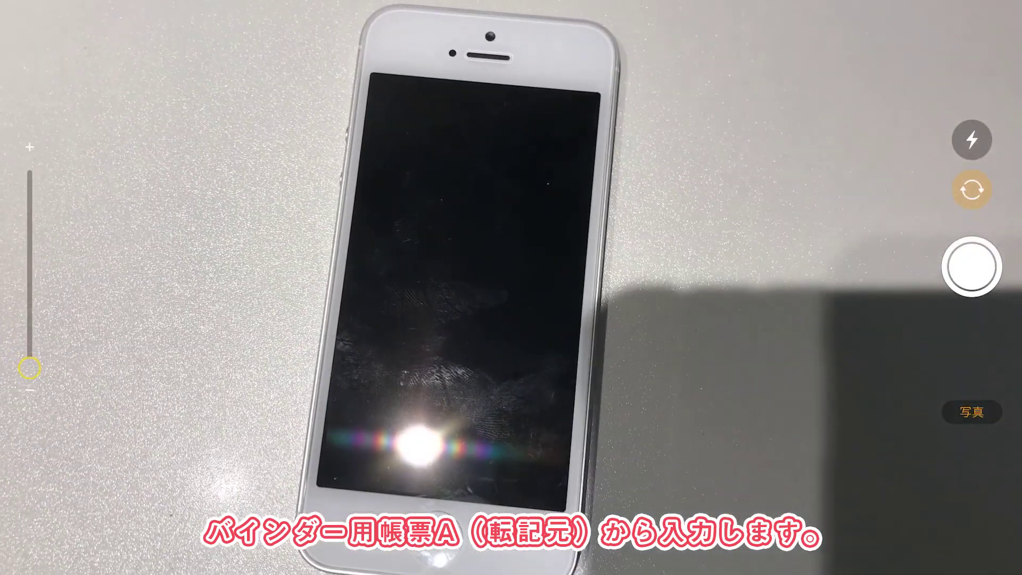
pyautogui.click(972, 266)
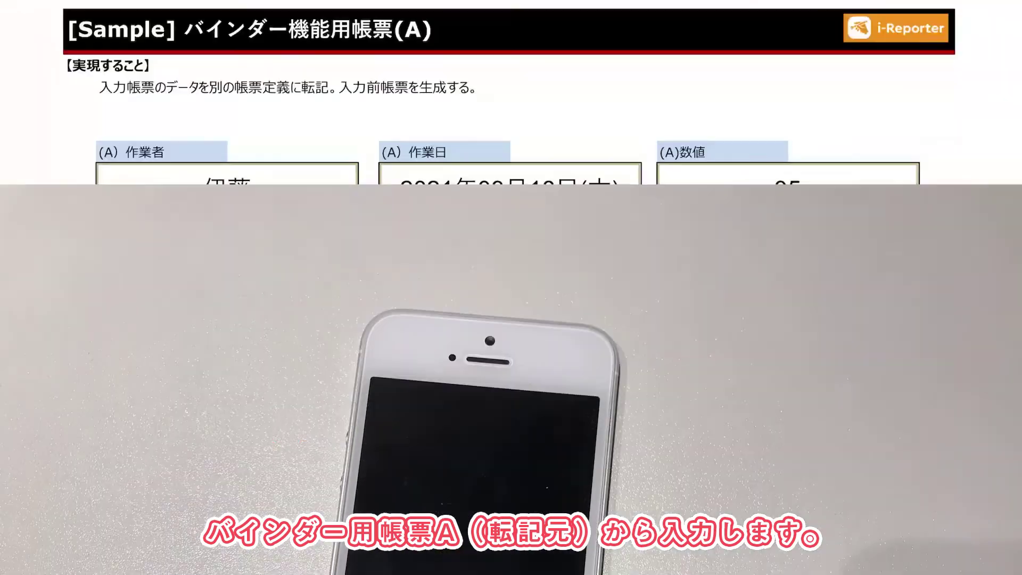